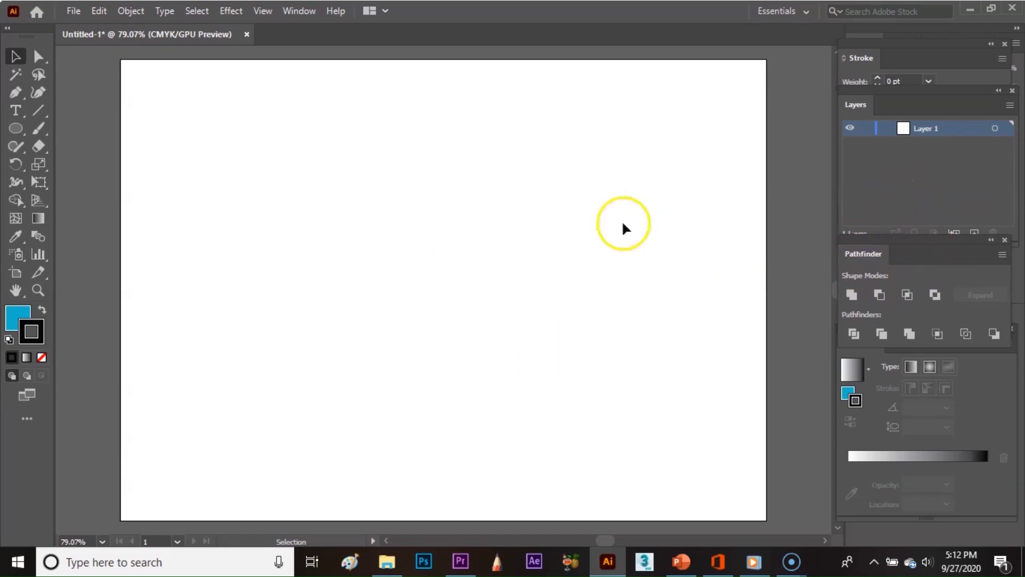
# Step: Check the Window menu to confirm the Pathfinder panel (Shift+Ctrl+F9) is ticked
pyautogui.click(303, 13)
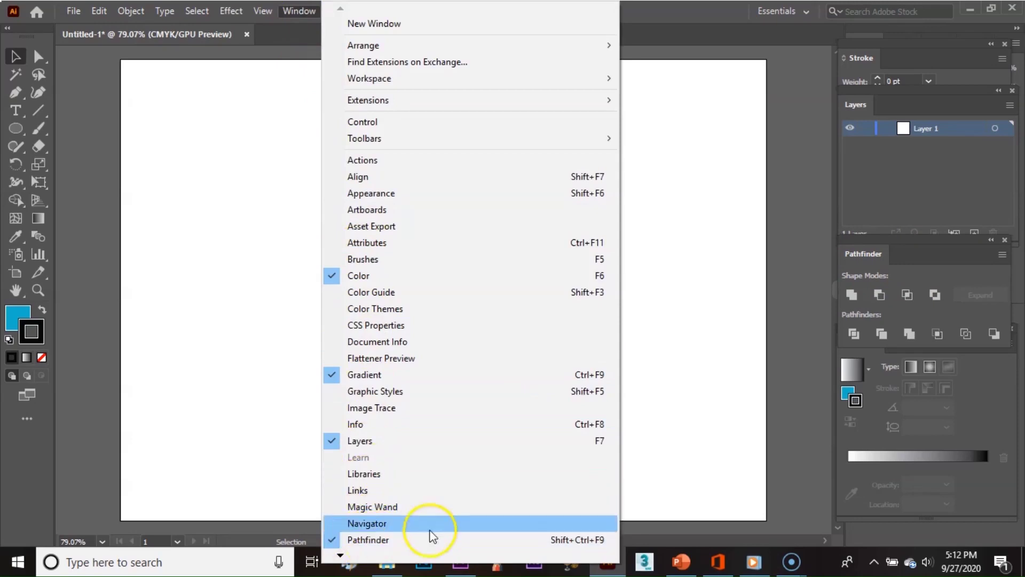
# Step: Draw six blue circles of varying sizes scattered across the artboard with the Ellipse tool
pyautogui.click(648, 346)
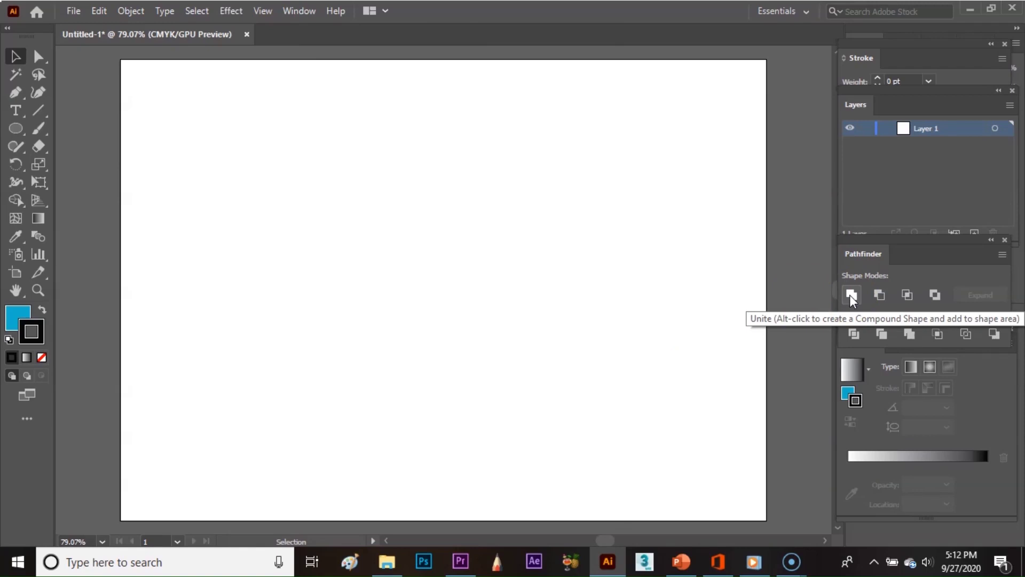
pyautogui.click(300, 172)
pyautogui.click(16, 129)
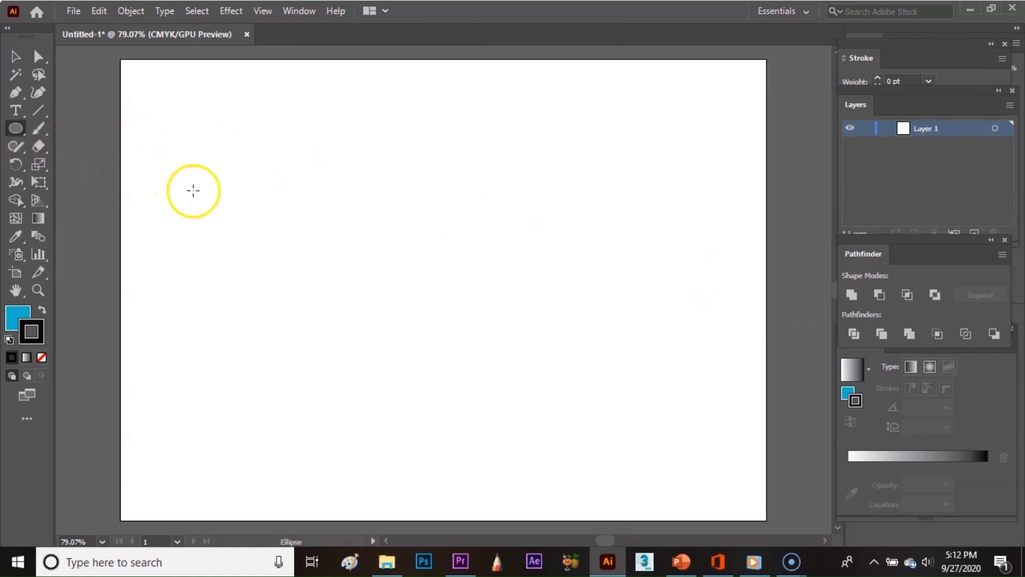
pyautogui.moveTo(199, 194); pyautogui.dragTo(278, 298)
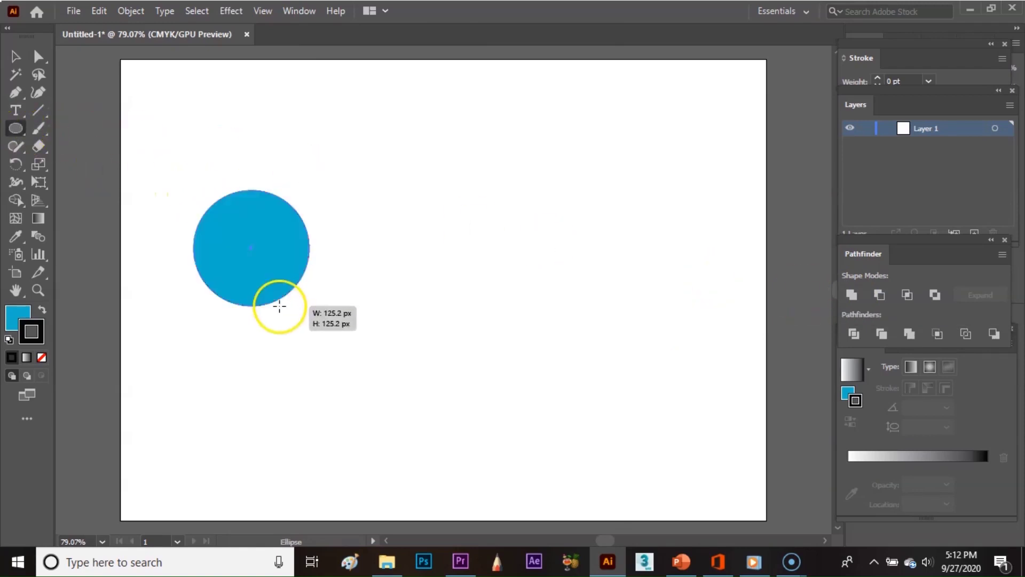
pyautogui.moveTo(386, 120); pyautogui.dragTo(476, 247)
pyautogui.moveTo(391, 299); pyautogui.dragTo(484, 391)
pyautogui.moveTo(540, 248); pyautogui.dragTo(669, 376)
pyautogui.moveTo(569, 105); pyautogui.dragTo(655, 190)
pyautogui.moveTo(274, 351); pyautogui.dragTo(348, 431)
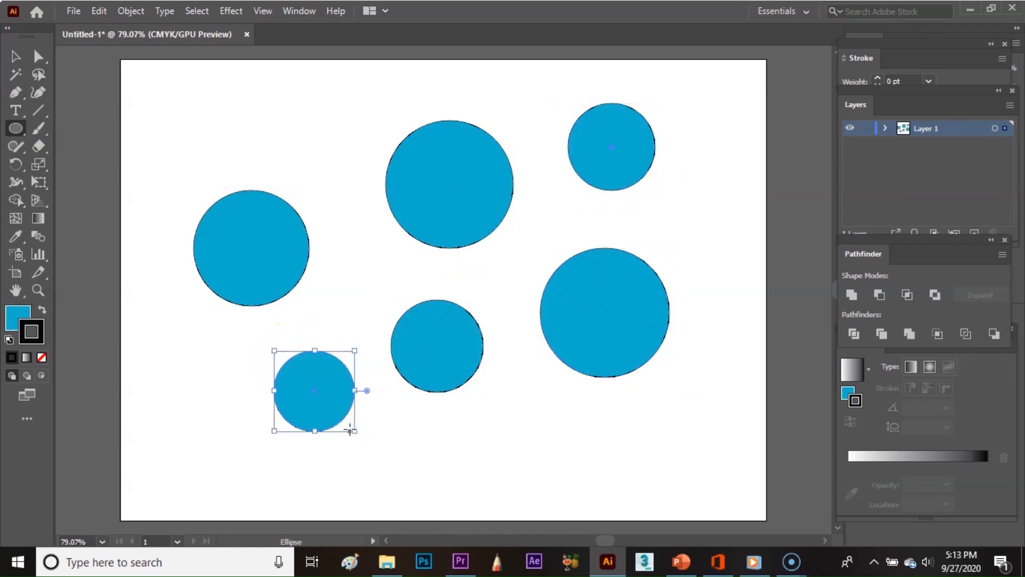
pyautogui.press('v')
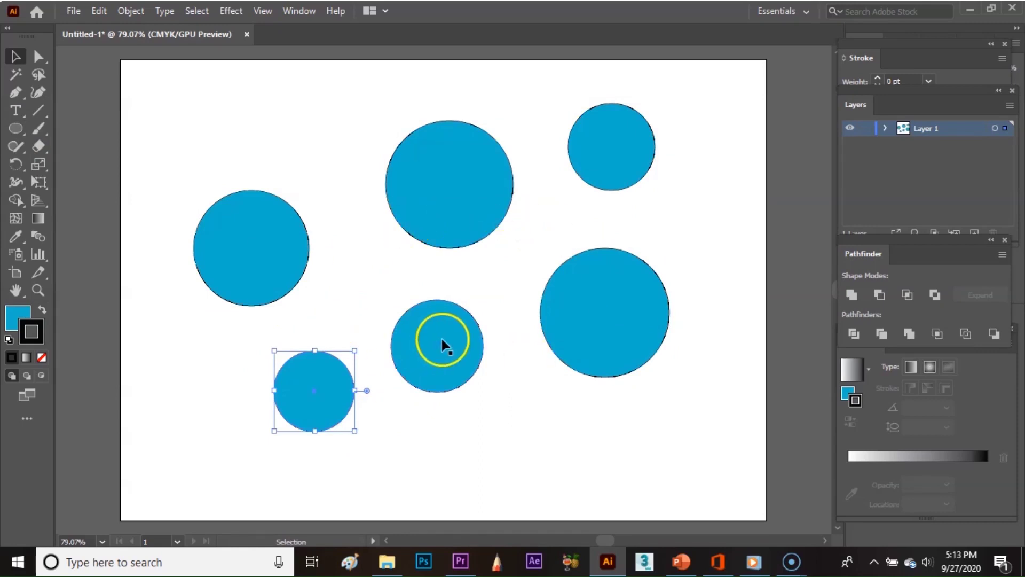
# Step: Drag the six circles together into an overlapping cloud-like cluster
pyautogui.moveTo(249, 250); pyautogui.dragTo(353, 193)
pyautogui.moveTo(585, 156); pyautogui.dragTo(510, 208)
pyautogui.moveTo(590, 329); pyautogui.dragTo(471, 288)
pyautogui.moveTo(431, 359); pyautogui.dragTo(387, 268)
pyautogui.moveTo(293, 404); pyautogui.dragTo(357, 313)
pyautogui.moveTo(383, 247); pyautogui.dragTo(340, 248)
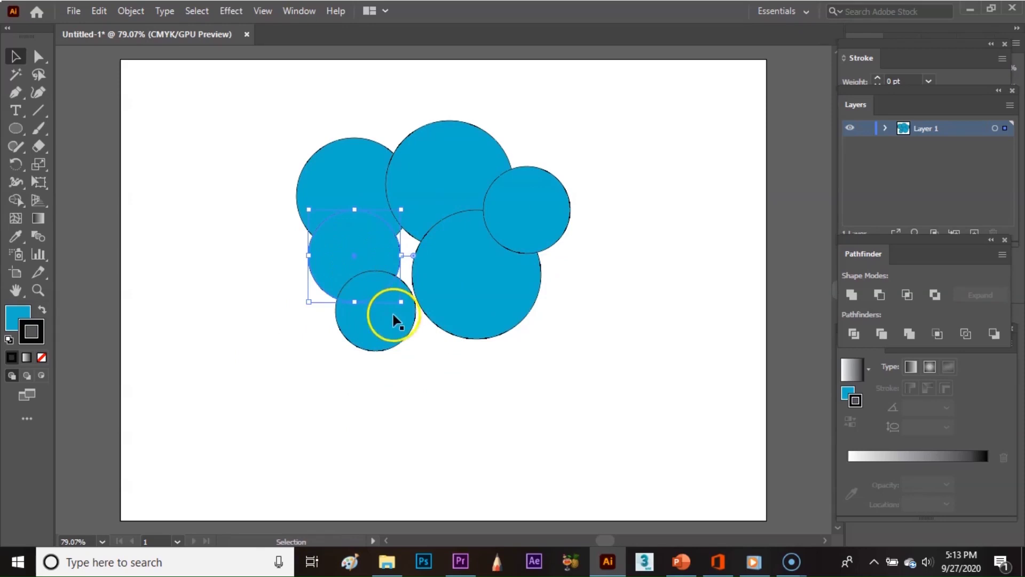
pyautogui.moveTo(450, 302); pyautogui.dragTo(412, 334)
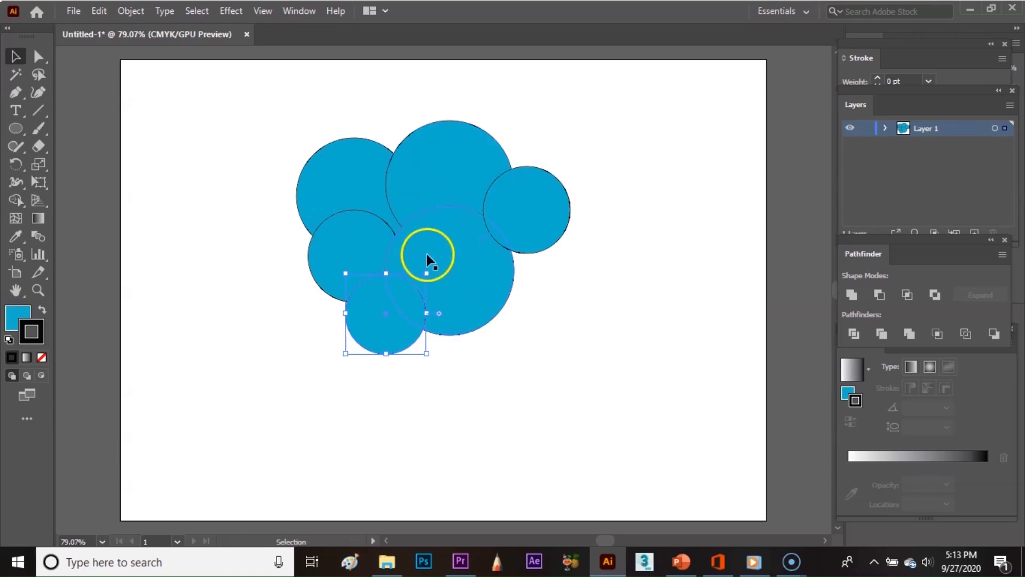
# Step: Select the cluster, apply Pathfinder Unite to make one shape, then delete it
pyautogui.moveTo(267, 107); pyautogui.dragTo(569, 361)
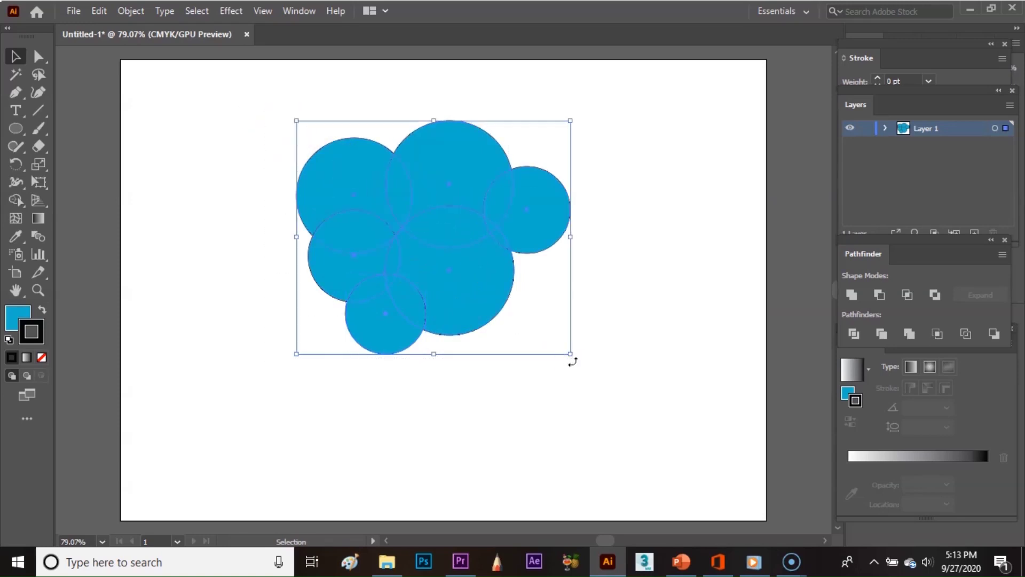
pyautogui.click(855, 295)
pyautogui.press('Delete')
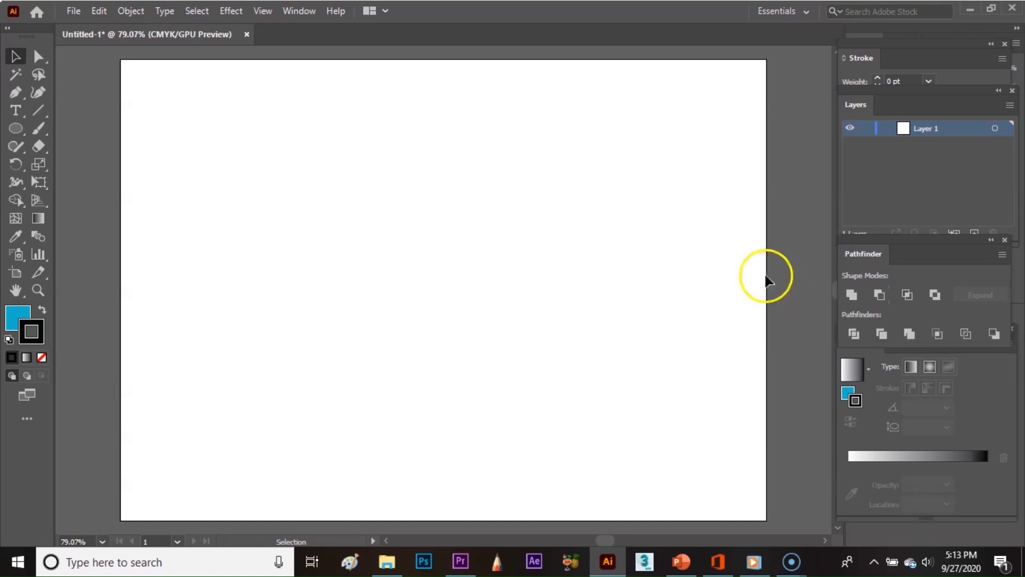
# Step: Draw two blue circles side by side and slide the right one over the left
pyautogui.click(18, 128)
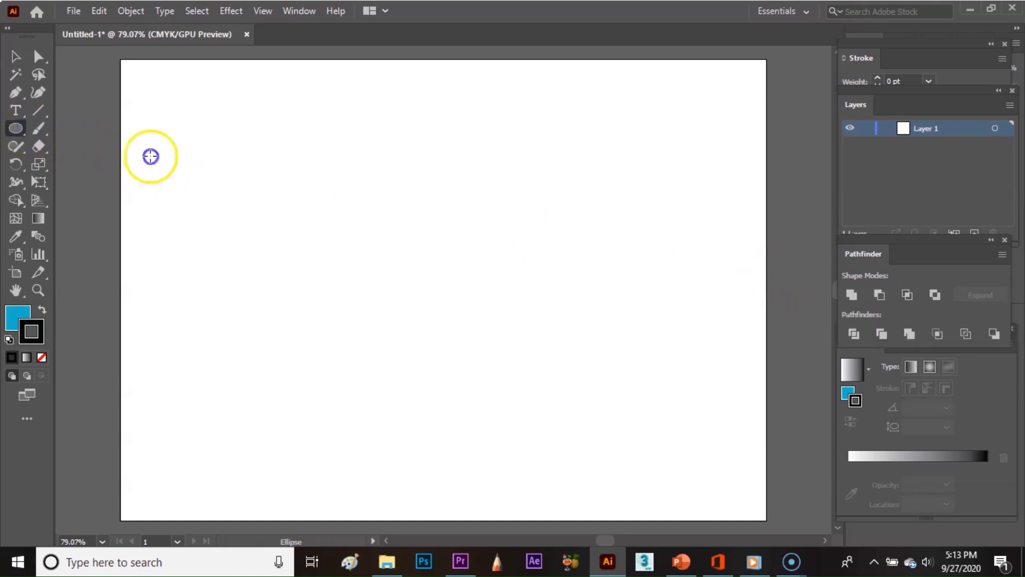
pyautogui.moveTo(222, 174); pyautogui.dragTo(329, 281)
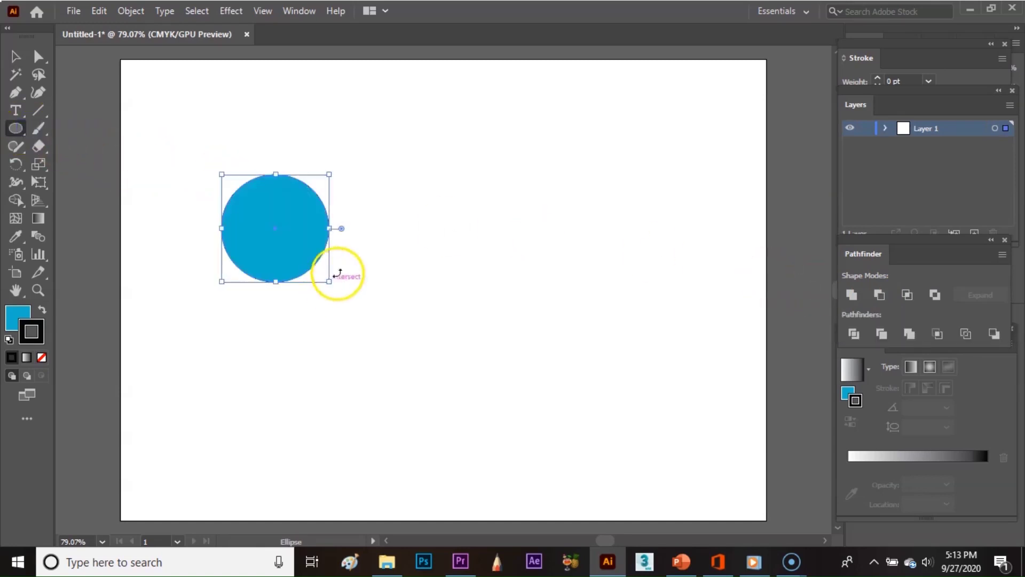
pyautogui.moveTo(417, 174); pyautogui.dragTo(508, 278)
pyautogui.press('v')
pyautogui.moveTo(482, 227); pyautogui.dragTo(348, 229)
# Step: Apply Pathfinder Minus Front to both circles to leave a crescent, then delete it
pyautogui.moveTo(410, 180); pyautogui.dragTo(237, 305)
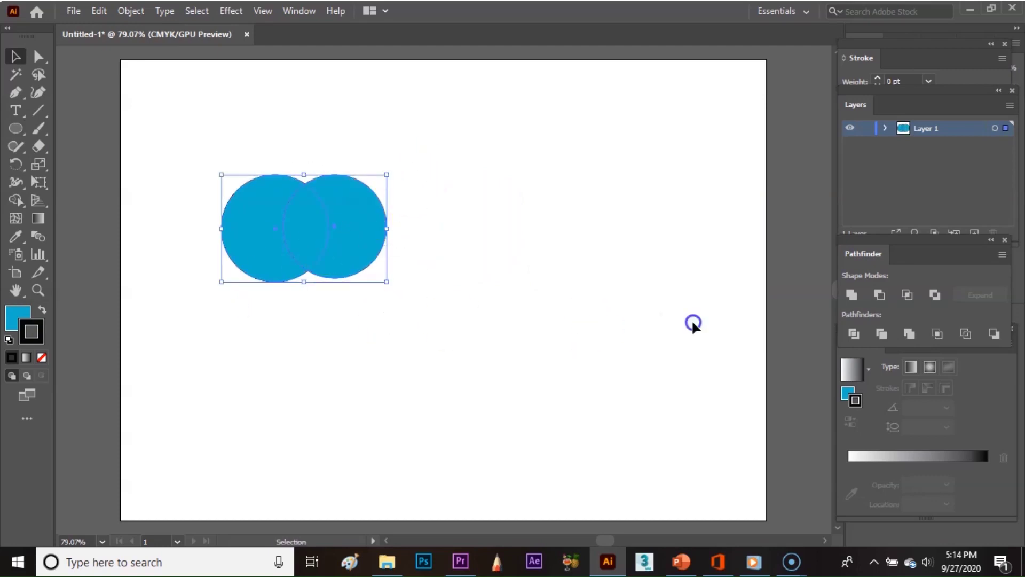
pyautogui.click(878, 293)
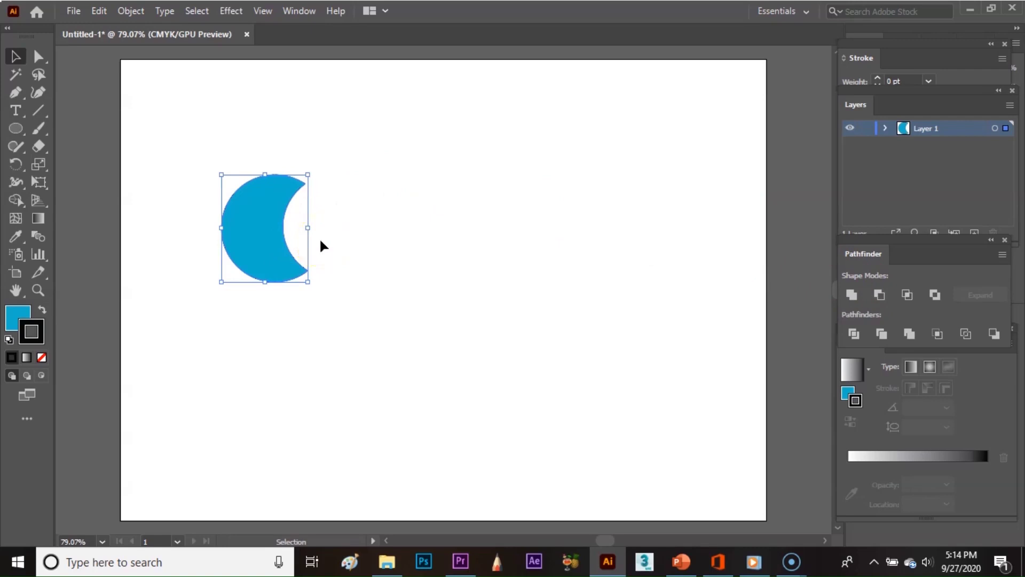
pyautogui.press('Delete')
pyautogui.click(383, 253)
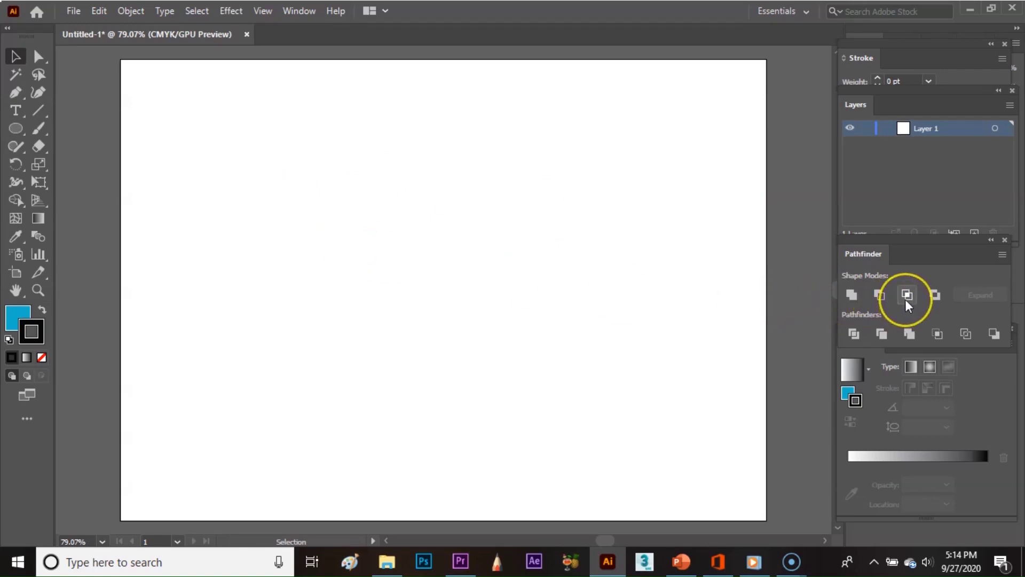
# Step: Draw a new pair of blue circles and move the second one to overlap the first
pyautogui.click(834, 302)
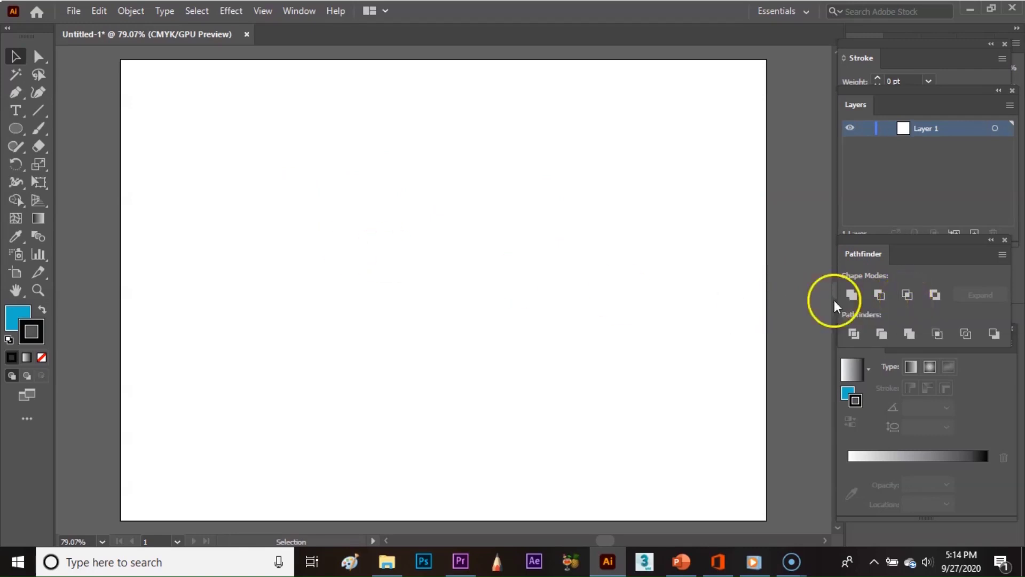
pyautogui.click(15, 128)
pyautogui.moveTo(152, 154); pyautogui.dragTo(281, 281)
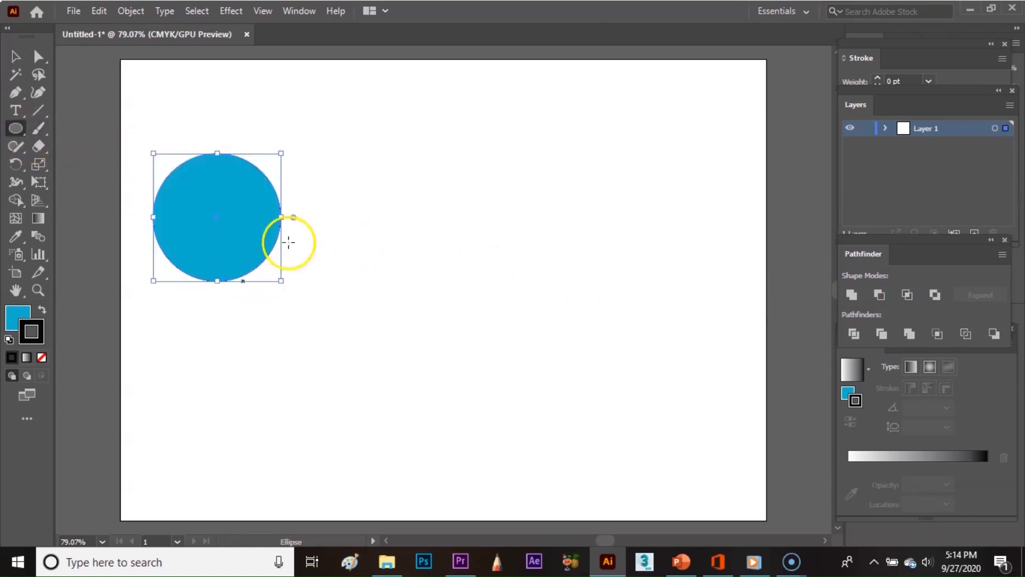
pyautogui.moveTo(351, 154); pyautogui.dragTo(464, 277)
pyautogui.press('v')
pyautogui.moveTo(439, 231); pyautogui.dragTo(308, 227)
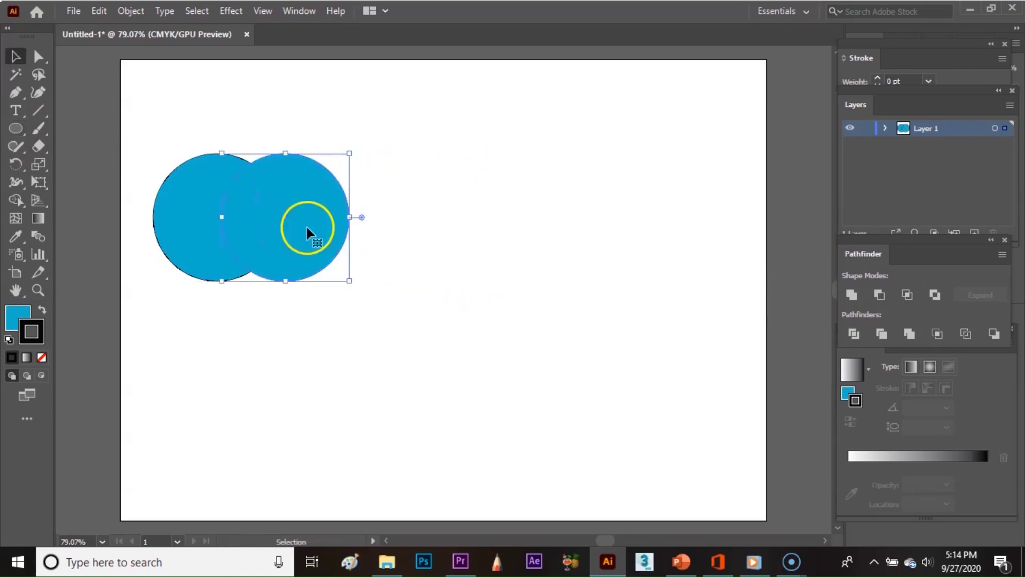
# Step: Apply Pathfinder Intersect to both circles to keep the lens shape, then delete it
pyautogui.moveTo(412, 130); pyautogui.dragTo(174, 302)
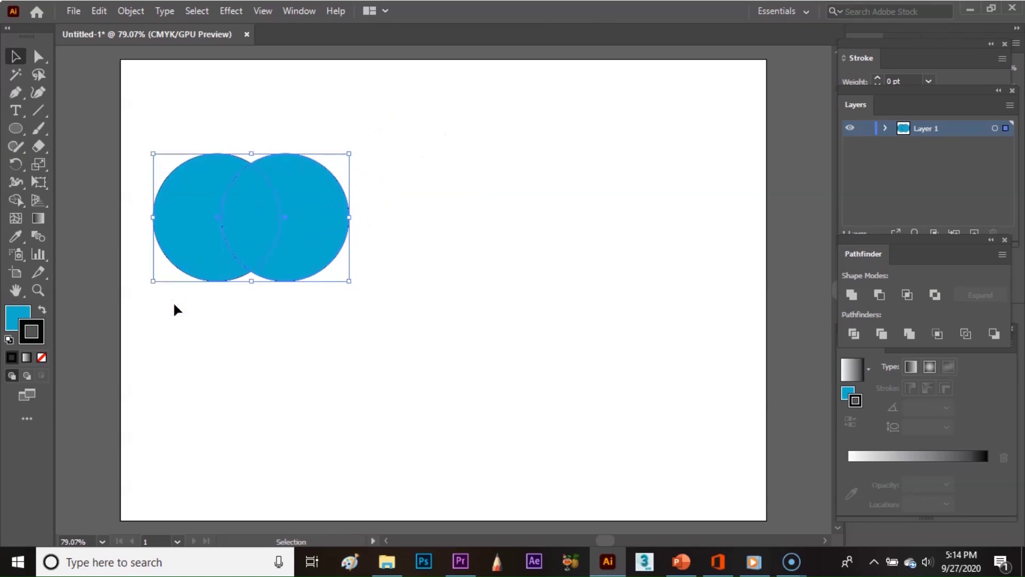
pyautogui.click(906, 295)
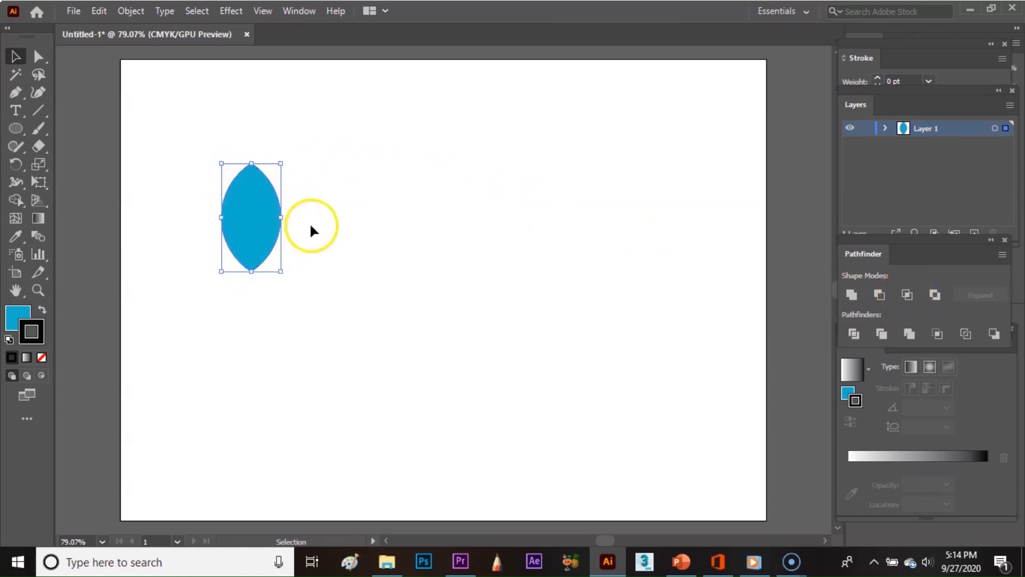
pyautogui.press('Delete')
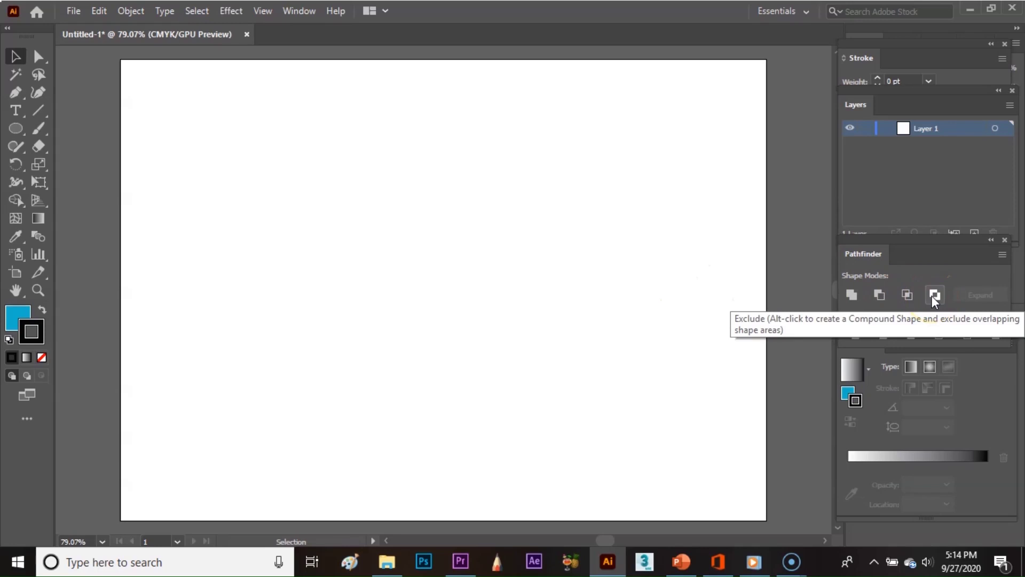
# Step: Draw another pair of blue circles and overlap the right one onto the left
pyautogui.click(835, 293)
pyautogui.click(19, 130)
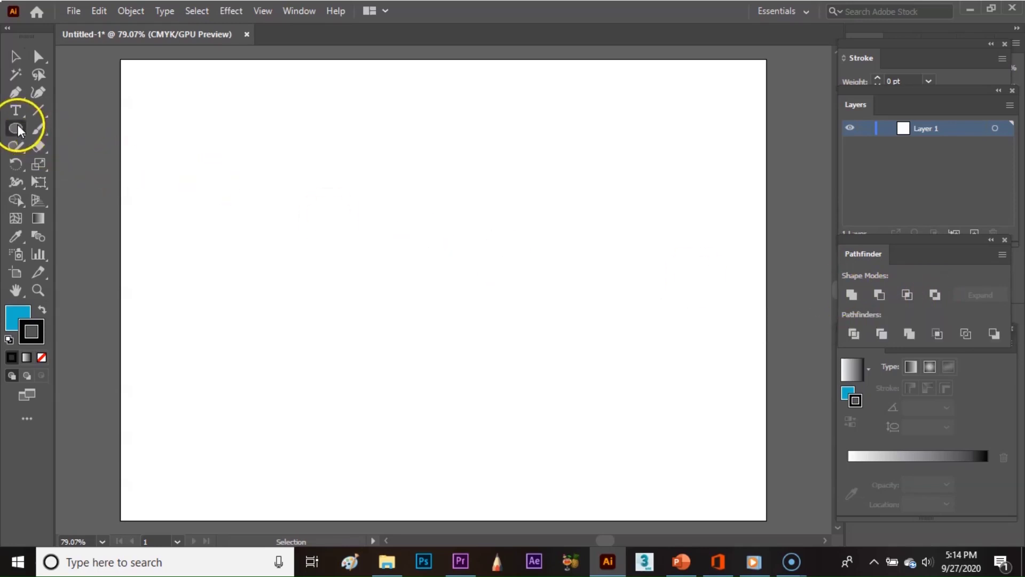
pyautogui.moveTo(181, 145); pyautogui.dragTo(305, 269)
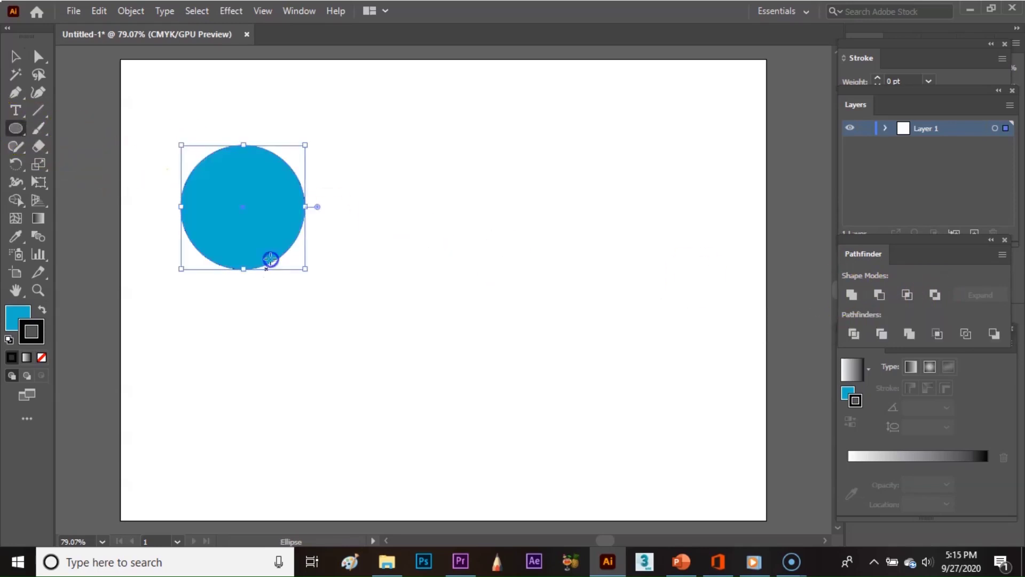
pyautogui.moveTo(375, 145); pyautogui.dragTo(499, 268)
pyautogui.press('v')
pyautogui.moveTo(461, 236); pyautogui.dragTo(322, 235)
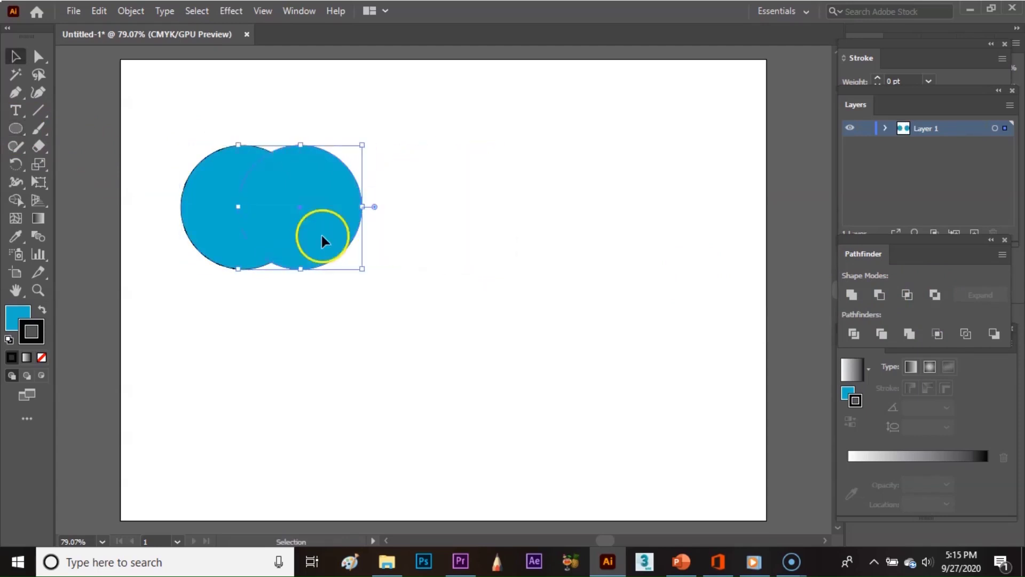
# Step: Apply Pathfinder Exclude to both circles to hollow out their overlap, then delete the result
pyautogui.moveTo(386, 122); pyautogui.dragTo(161, 304)
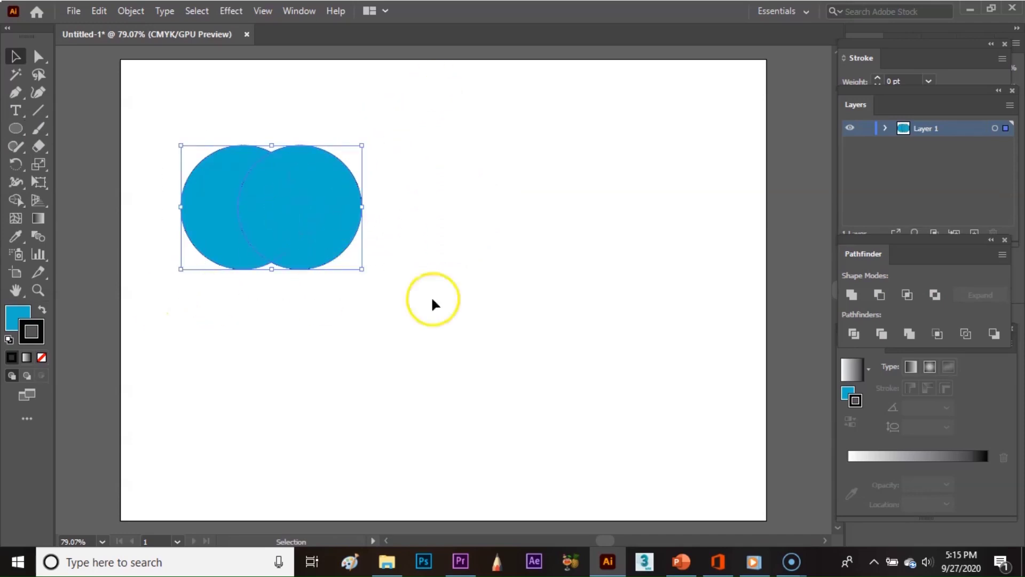
pyautogui.click(936, 296)
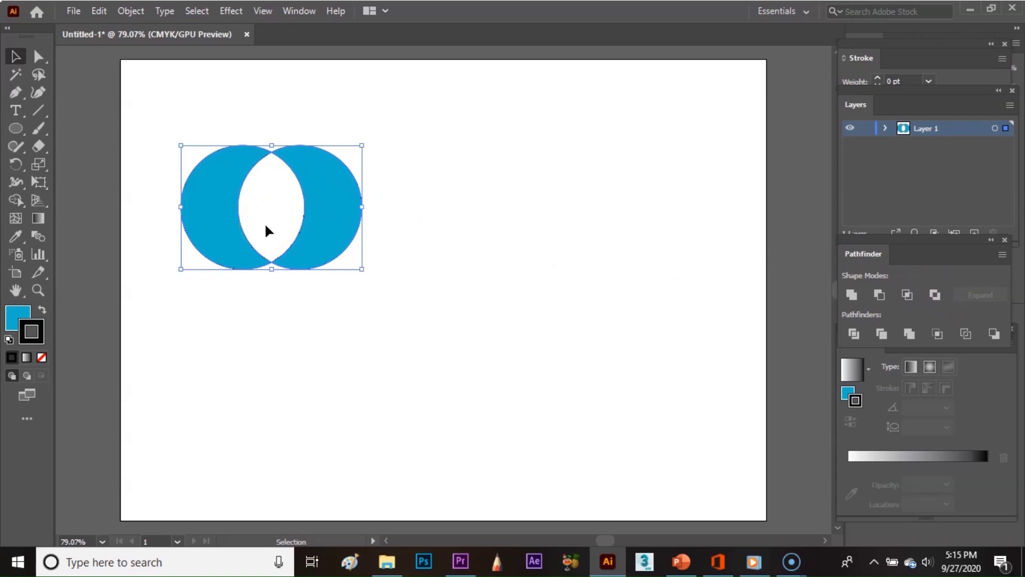
pyautogui.press('Delete')
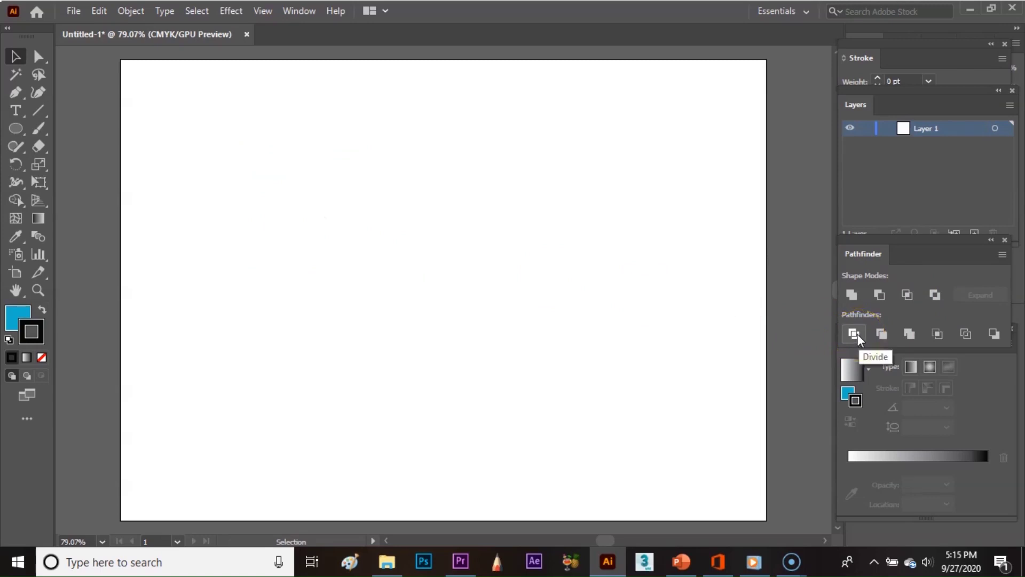
# Step: Draw two blue circles and slide the second one left over the first
pyautogui.click(13, 130)
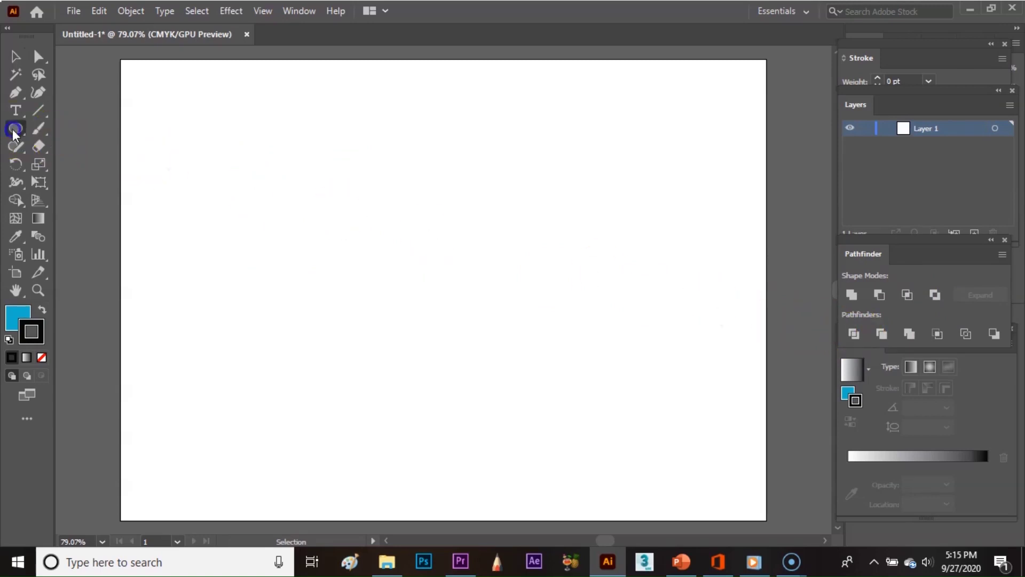
pyautogui.moveTo(183, 169); pyautogui.dragTo(276, 289)
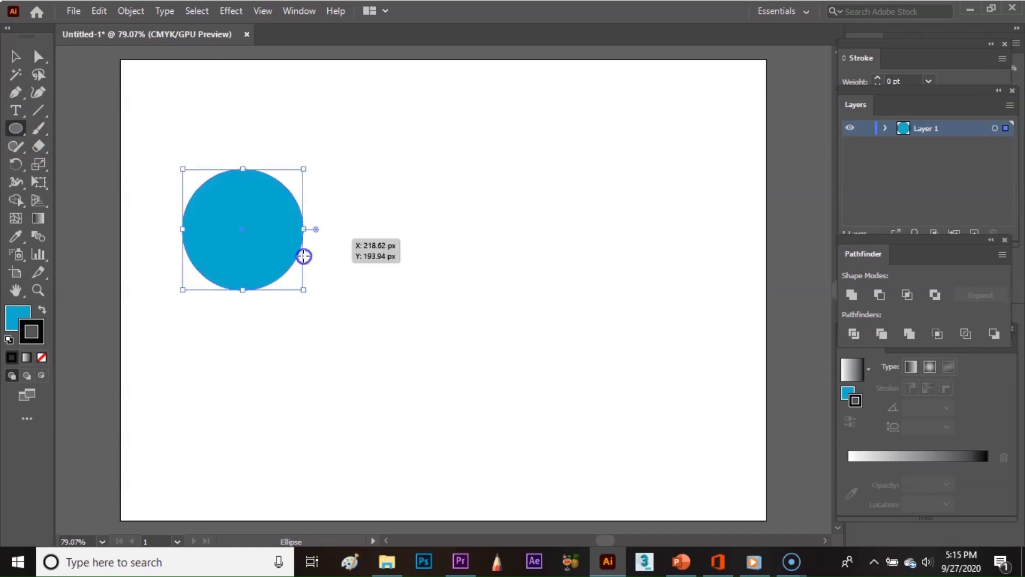
pyautogui.moveTo(385, 169); pyautogui.dragTo(483, 290)
pyautogui.press('v')
pyautogui.moveTo(467, 226); pyautogui.dragTo(326, 228)
# Step: Select both circles and apply Pathfinder Divide to split them along the overlap
pyautogui.moveTo(386, 146); pyautogui.dragTo(208, 284)
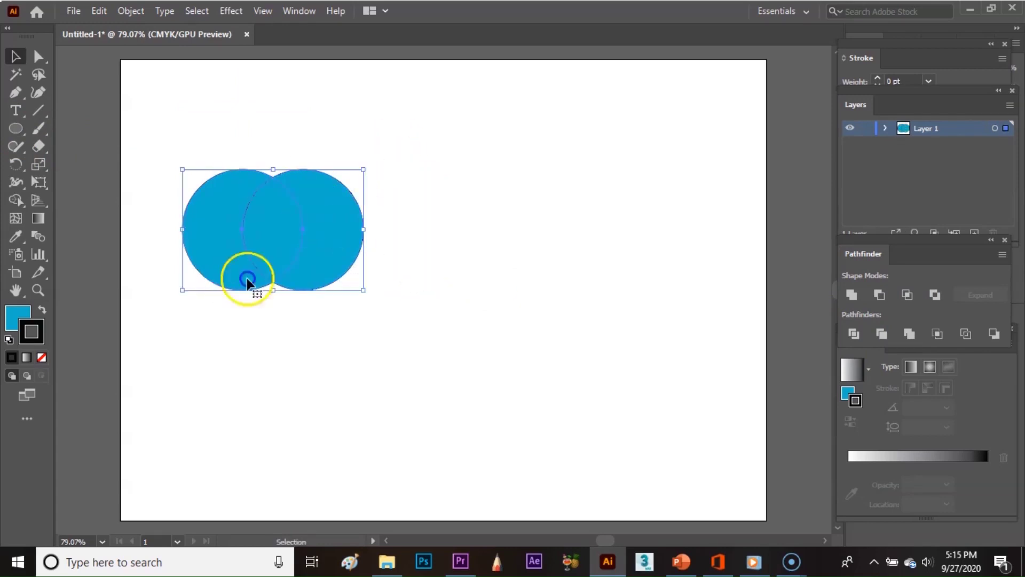
pyautogui.click(846, 335)
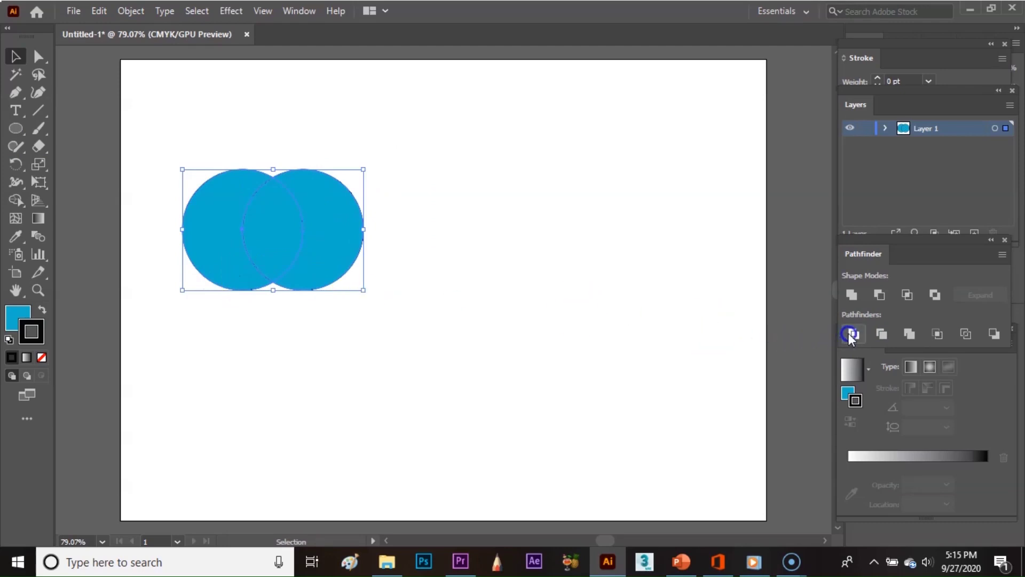
pyautogui.click(256, 203)
# Step: Ungroup the divided circle pieces from the right-click menu
pyautogui.rightClick(325, 246)
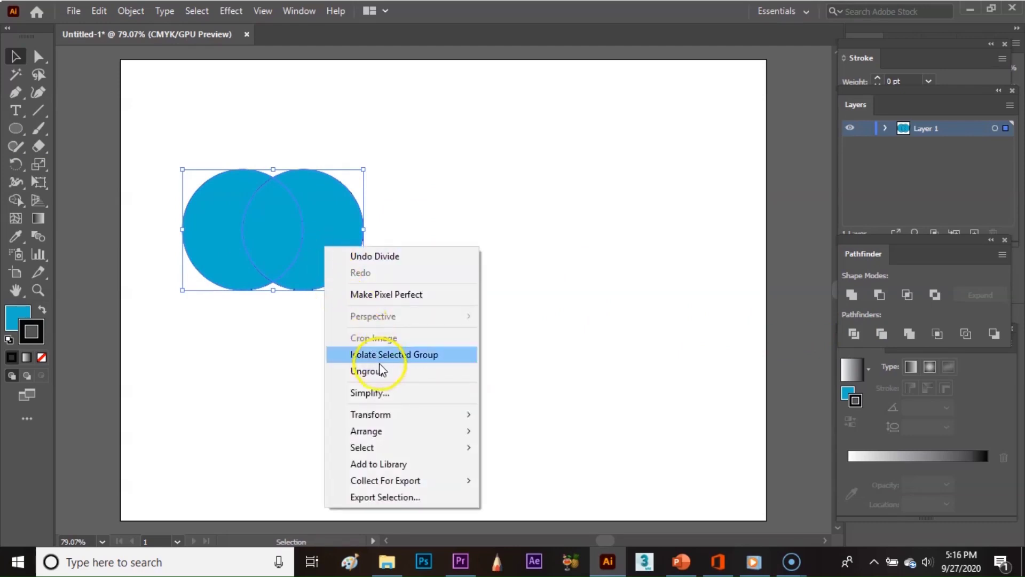
pyautogui.click(381, 369)
pyautogui.click(362, 331)
# Step: Pull the right crescent, the lens, and the left crescent apart, then select all three pieces
pyautogui.click(331, 230)
pyautogui.moveTo(331, 229); pyautogui.dragTo(397, 237)
pyautogui.click(287, 225)
pyautogui.moveTo(311, 231); pyautogui.dragTo(311, 230)
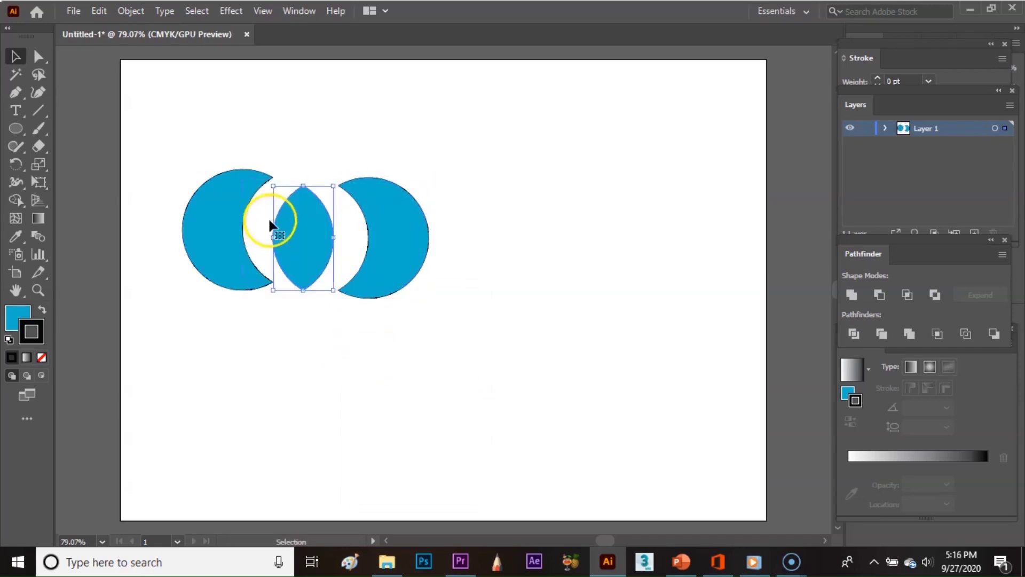
pyautogui.moveTo(213, 214); pyautogui.dragTo(175, 209)
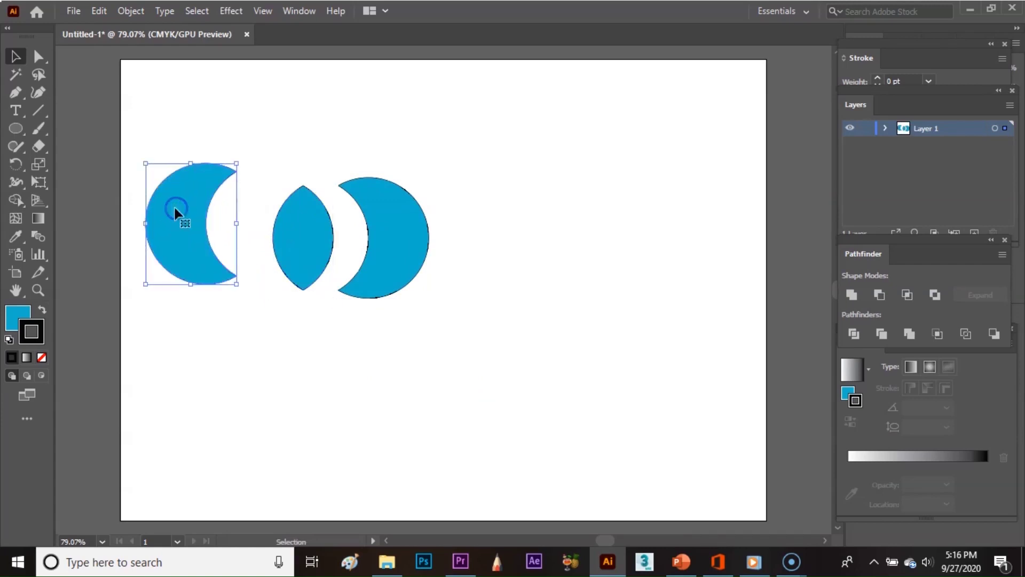
pyautogui.moveTo(160, 116); pyautogui.dragTo(453, 288)
# Step: Delete the three pieces, then draw two new blue circles and overlap them
pyautogui.press('Delete')
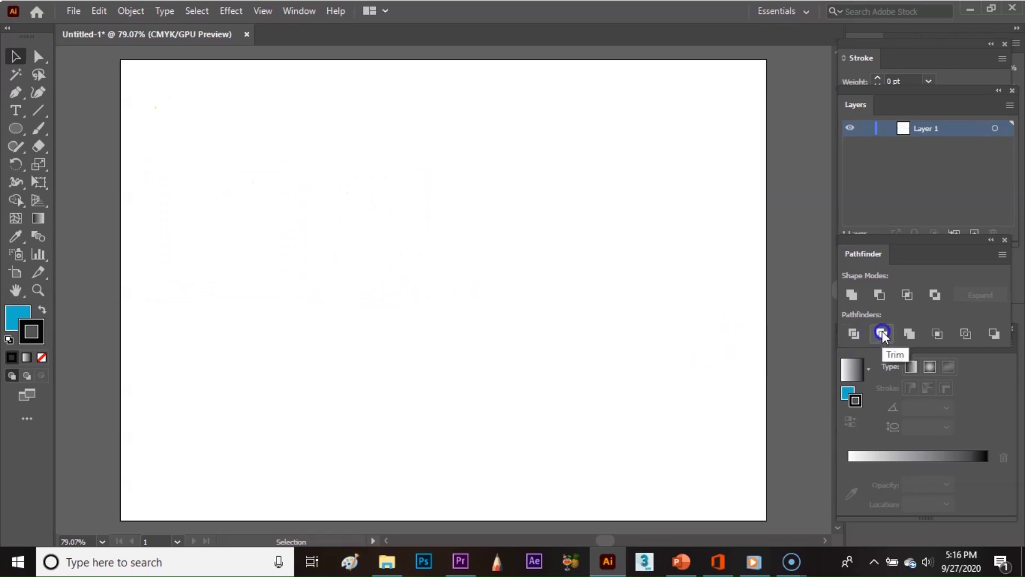
pyautogui.click(21, 129)
pyautogui.moveTo(178, 171); pyautogui.dragTo(307, 299)
pyautogui.moveTo(374, 171); pyautogui.dragTo(508, 294)
pyautogui.press('v')
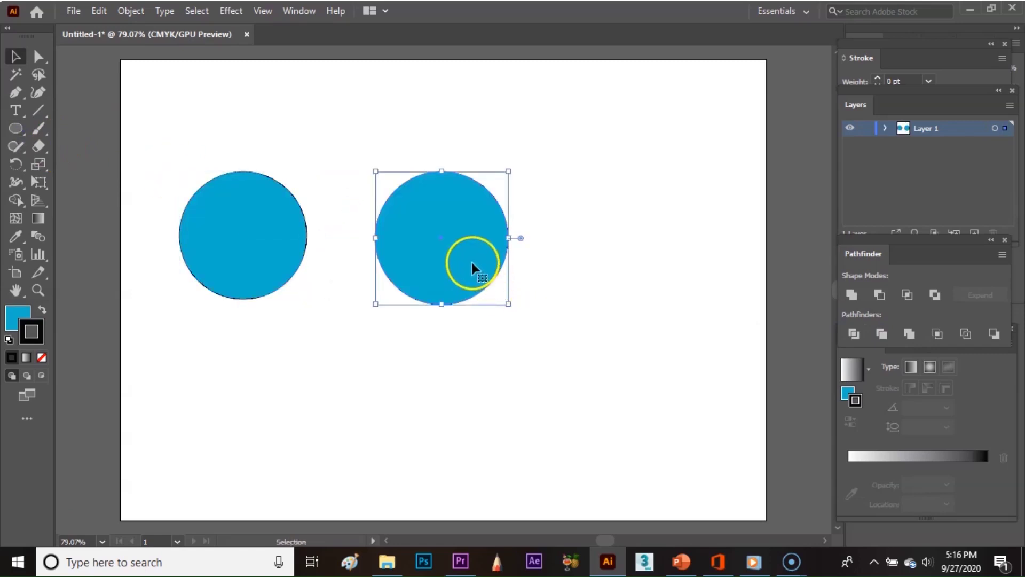
pyautogui.moveTo(472, 261); pyautogui.dragTo(345, 258)
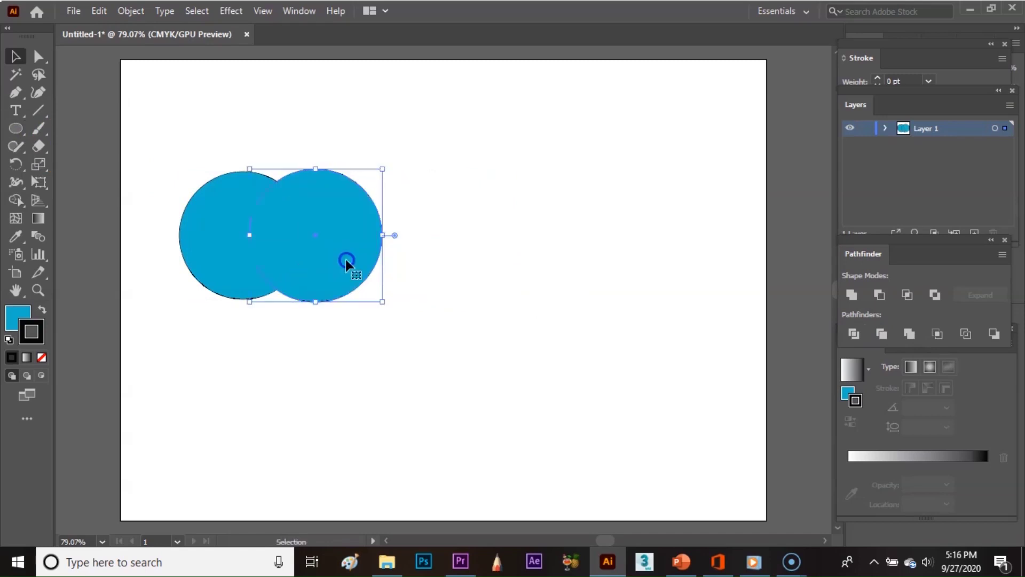
# Step: Apply Pathfinder Trim to both circles and ungroup the trimmed shapes
pyautogui.moveTo(478, 144); pyautogui.dragTo(203, 302)
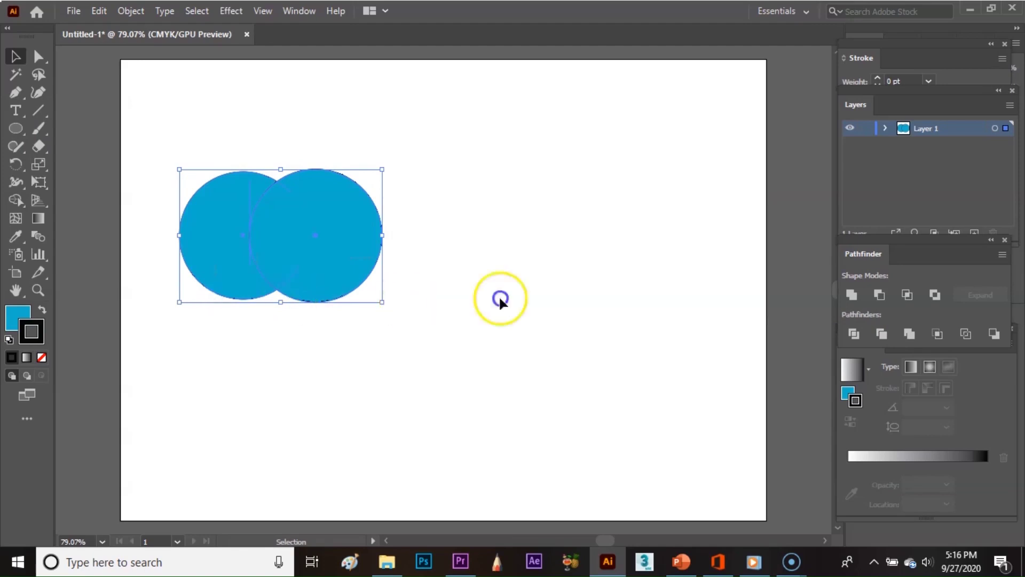
pyautogui.click(883, 335)
pyautogui.rightClick(335, 249)
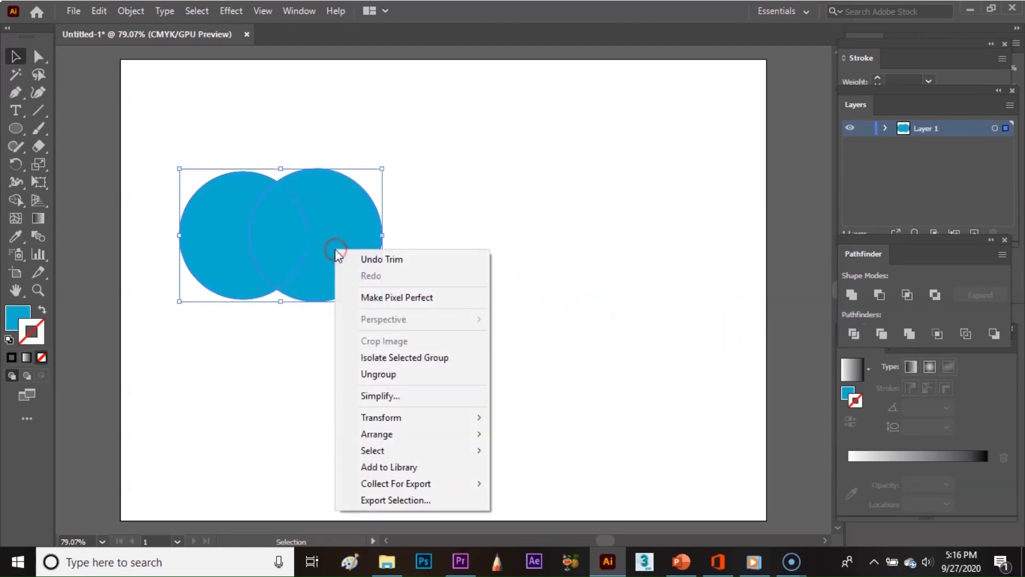
pyautogui.click(421, 373)
# Step: Move the front circle aside to reveal the crescent, then delete both trimmed shapes
pyautogui.click(398, 338)
pyautogui.moveTo(329, 249); pyautogui.dragTo(374, 249)
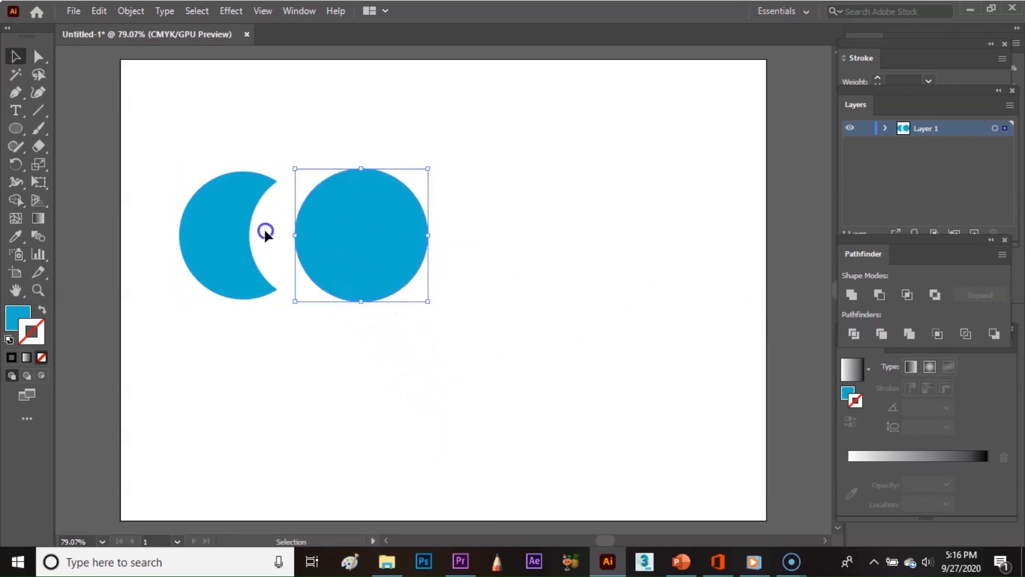
pyautogui.moveTo(216, 133); pyautogui.dragTo(315, 200)
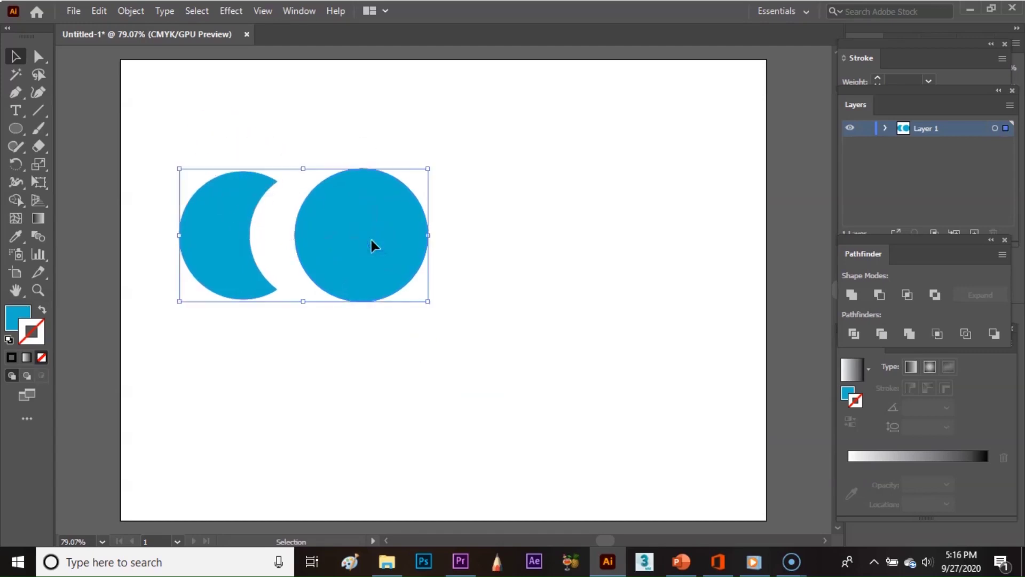
pyautogui.press('Delete')
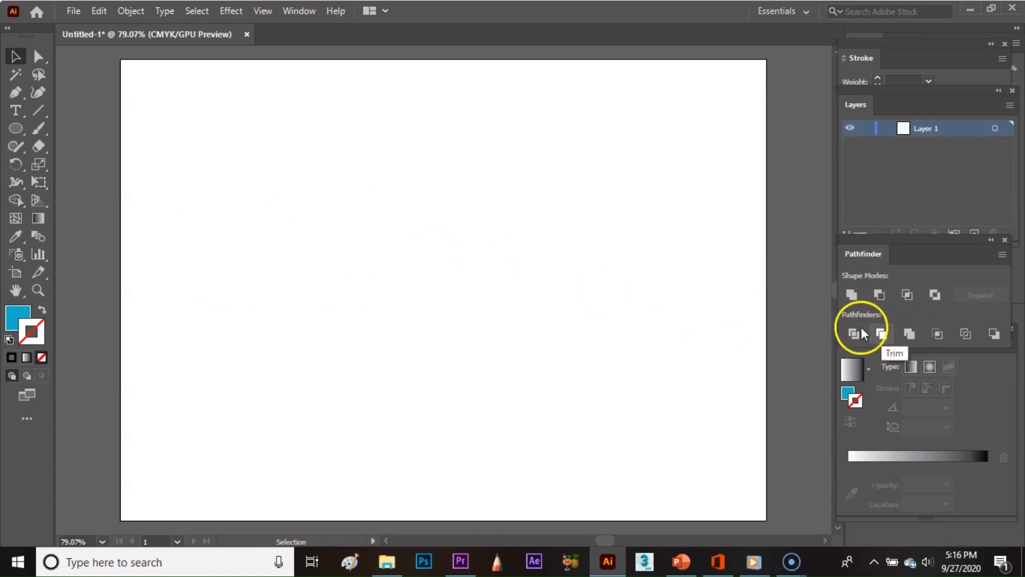
# Step: Draw a sixth pair of blue circles and move the second one to overlap the first
pyautogui.click(21, 133)
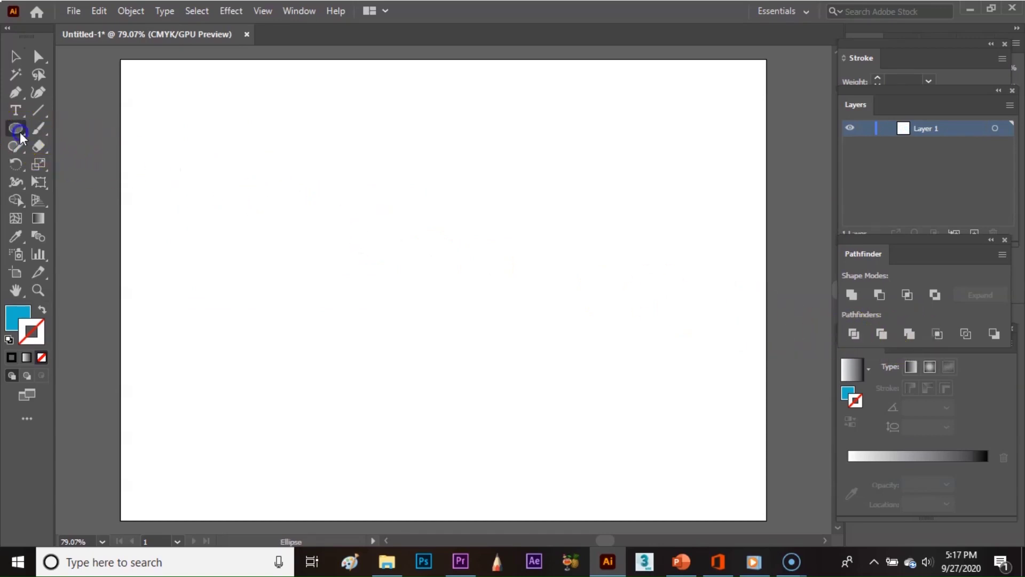
pyautogui.moveTo(218, 153); pyautogui.dragTo(332, 266)
pyautogui.moveTo(393, 155); pyautogui.dragTo(495, 266)
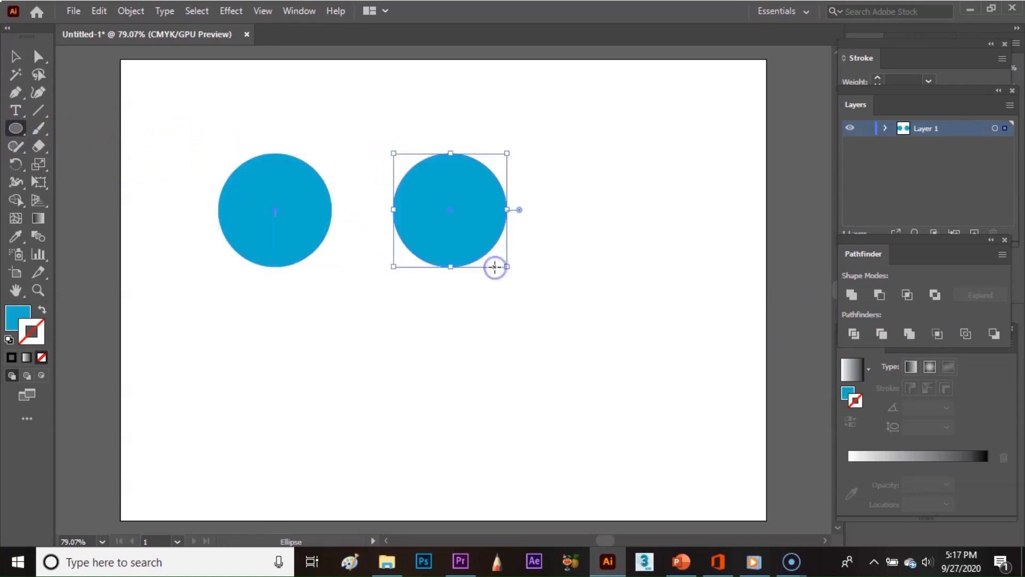
pyautogui.press('v')
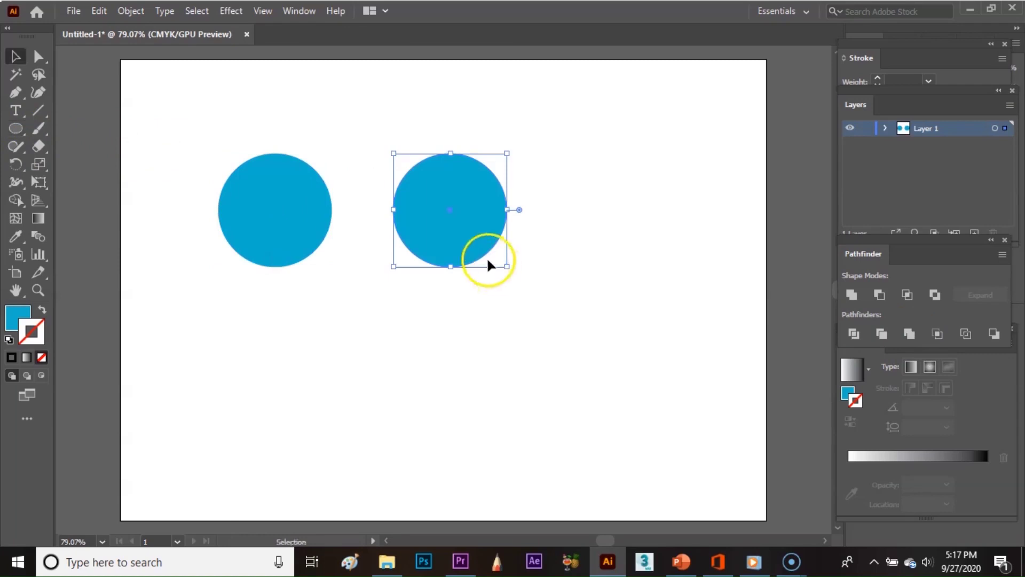
pyautogui.moveTo(467, 238); pyautogui.dragTo(362, 236)
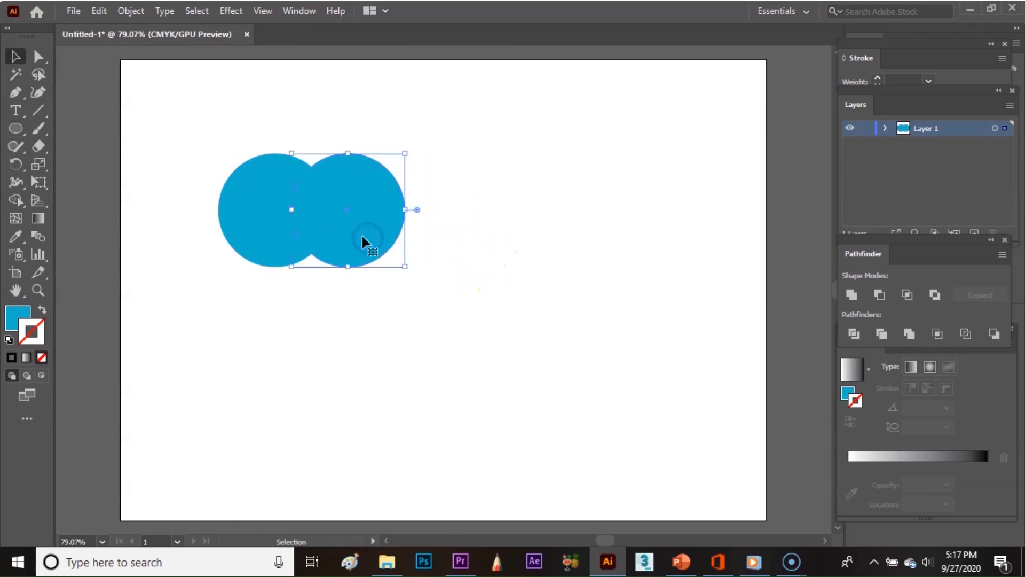
# Step: Apply Pathfinder Merge to both circles to form one shape, then delete it
pyautogui.moveTo(434, 142); pyautogui.dragTo(222, 262)
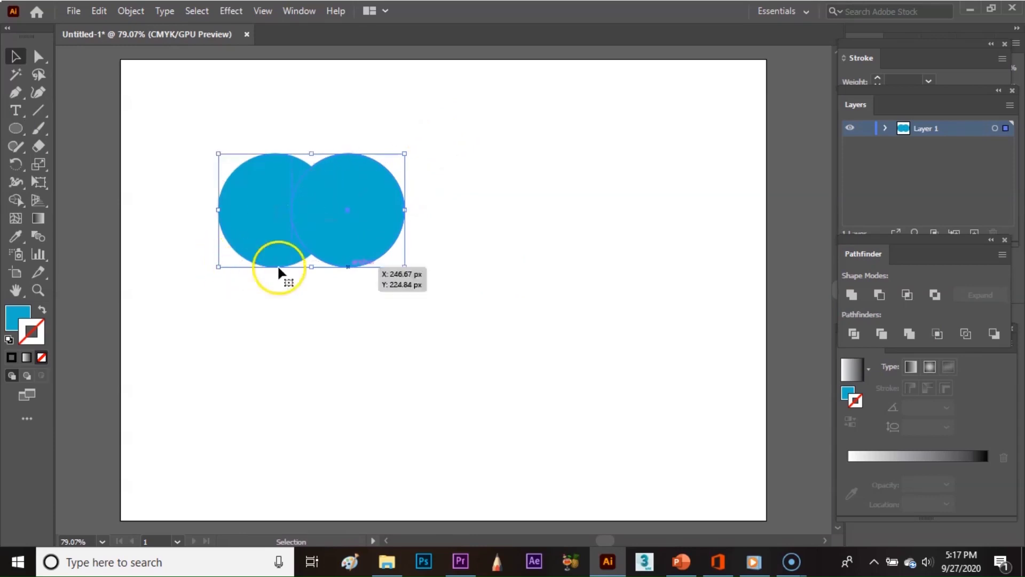
pyautogui.click(911, 332)
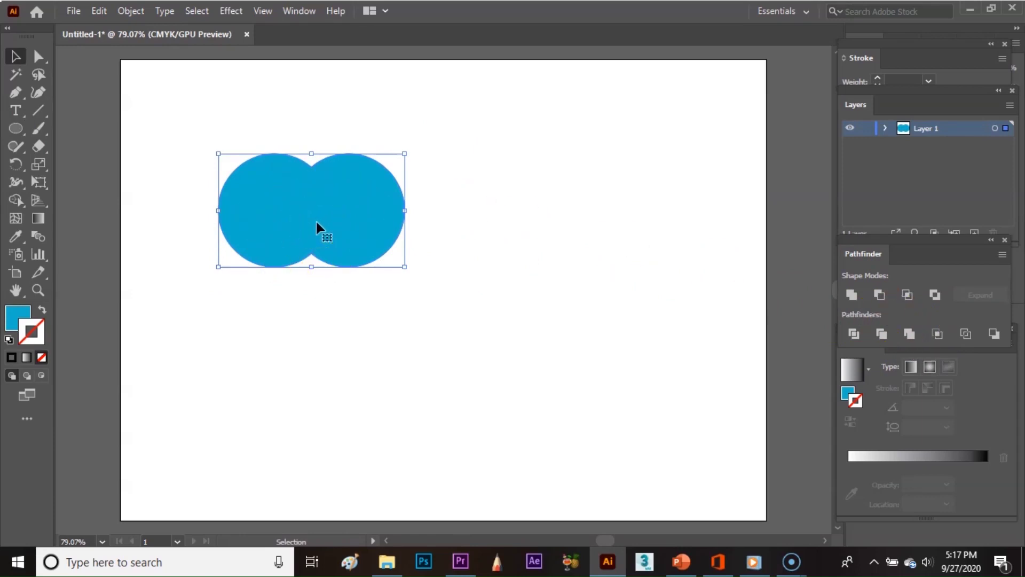
pyautogui.press('Delete')
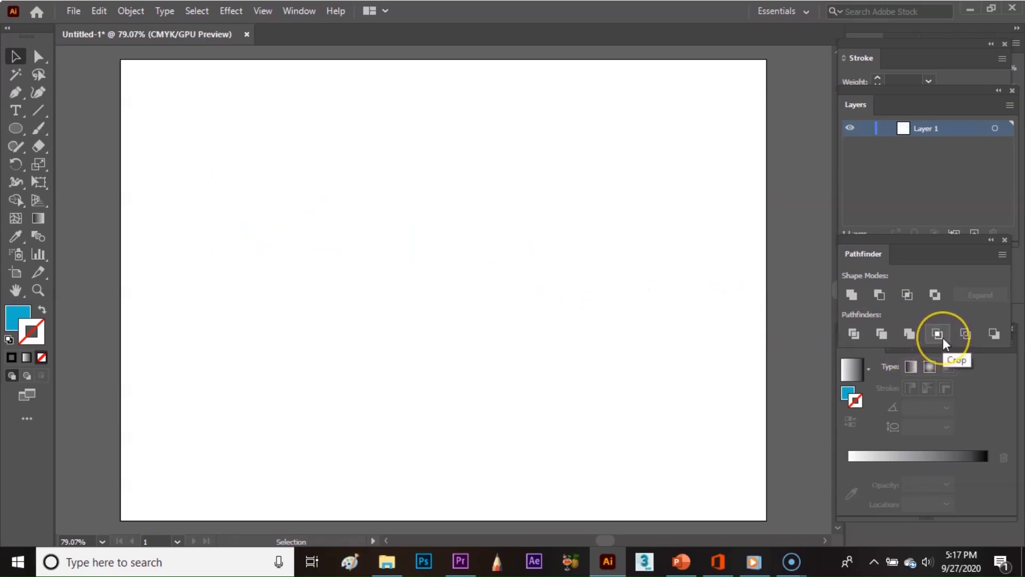
# Step: Draw two blue circles with the Ellipse tool and move the right one to overlap the left
pyautogui.click(542, 259)
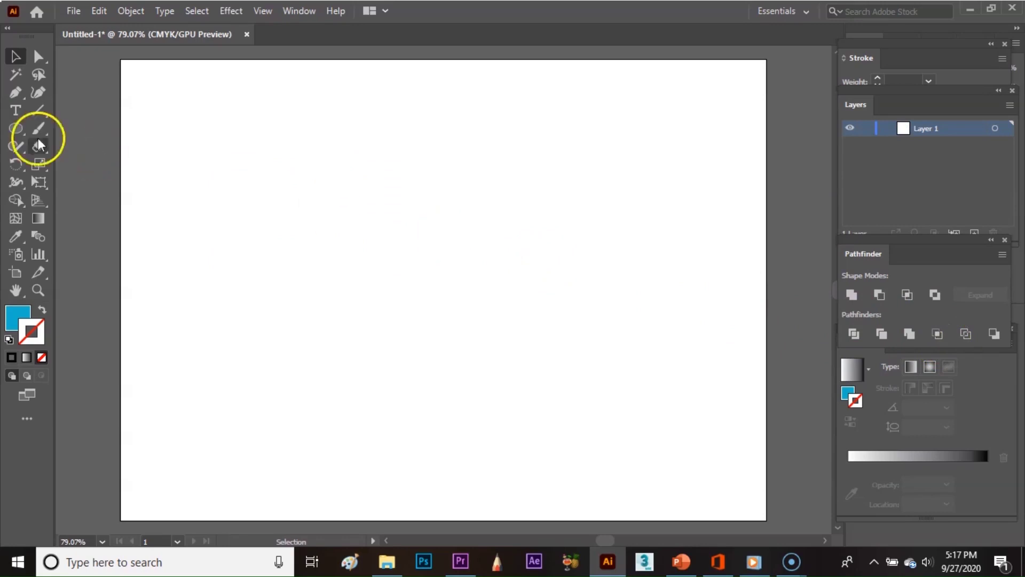
pyautogui.click(24, 130)
pyautogui.moveTo(221, 170); pyautogui.dragTo(326, 274)
pyautogui.moveTo(425, 164); pyautogui.dragTo(510, 269)
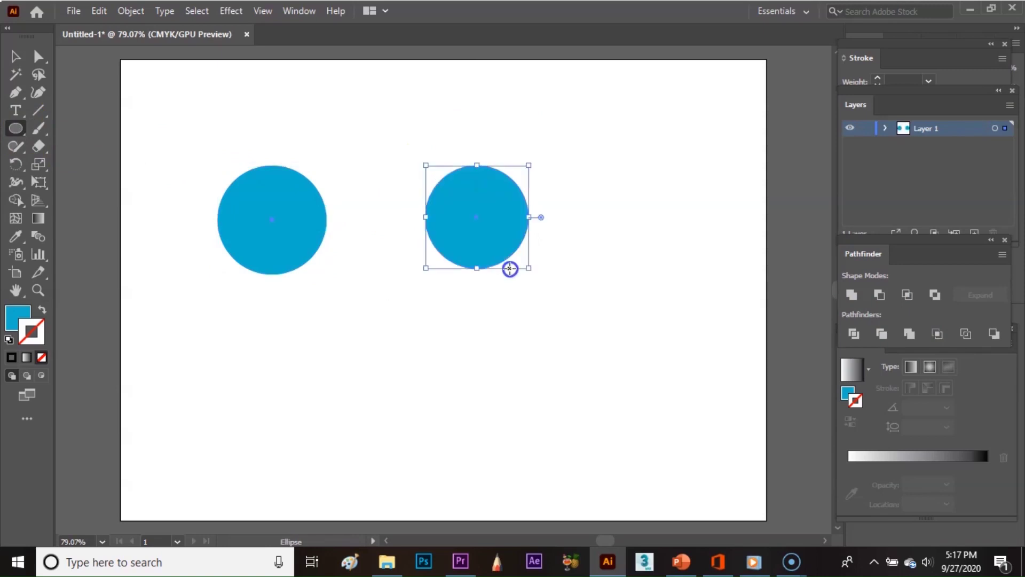
pyautogui.press('v')
pyautogui.moveTo(488, 217); pyautogui.dragTo(337, 213)
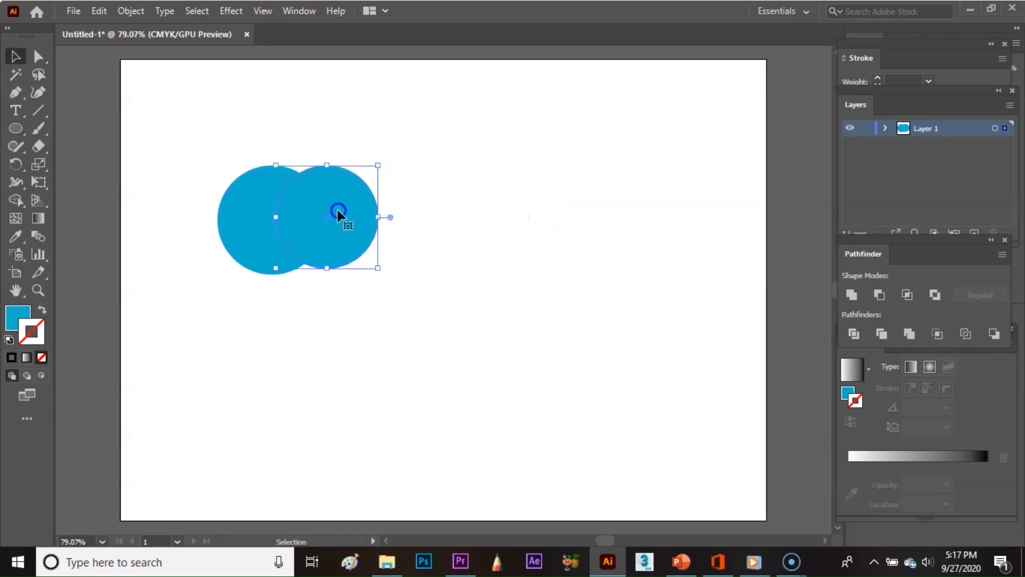
# Step: Crop both circles to their lens-shaped overlap with Pathfinder Crop, then delete the result
pyautogui.moveTo(425, 135); pyautogui.dragTo(186, 276)
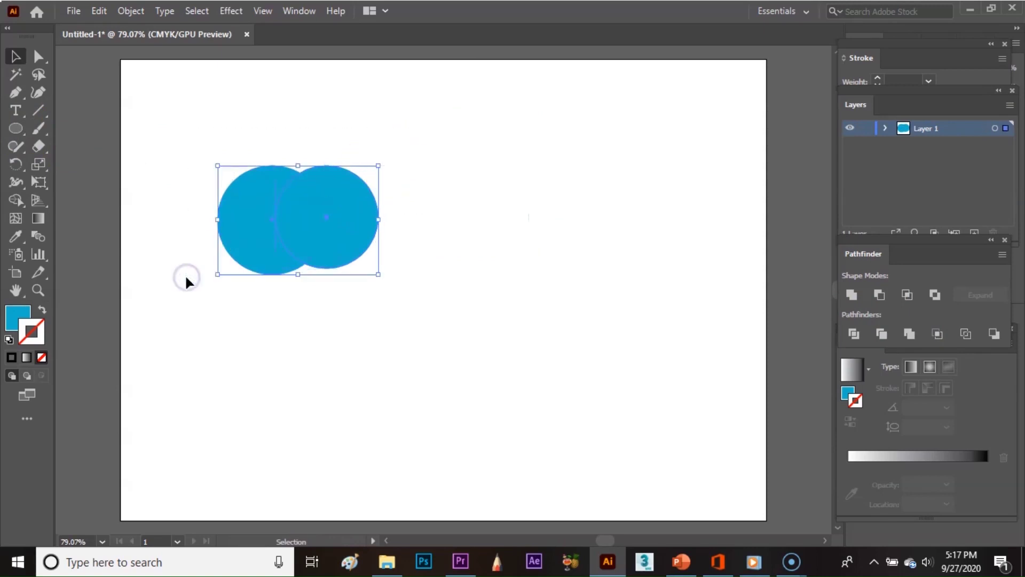
pyautogui.click(935, 334)
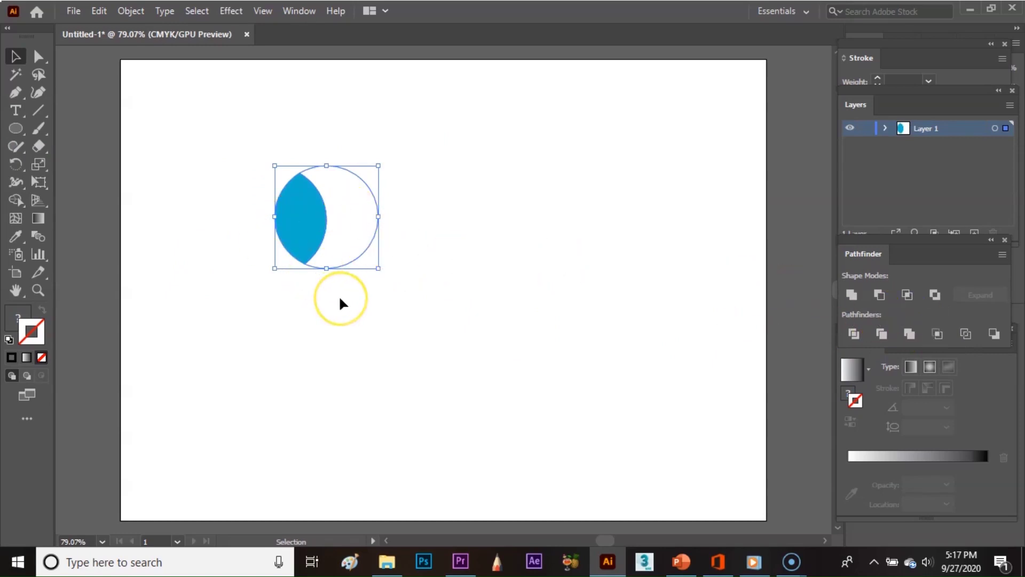
pyautogui.press('Delete')
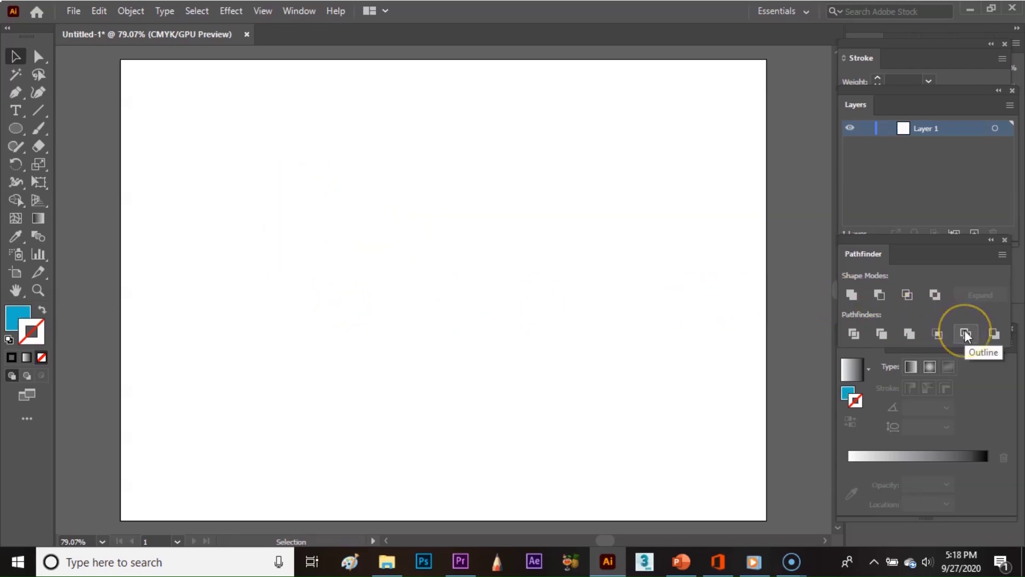
# Step: Draw two overlapping blue circles with the Ellipse tool
pyautogui.click(16, 129)
pyautogui.moveTo(256, 174); pyautogui.dragTo(339, 277)
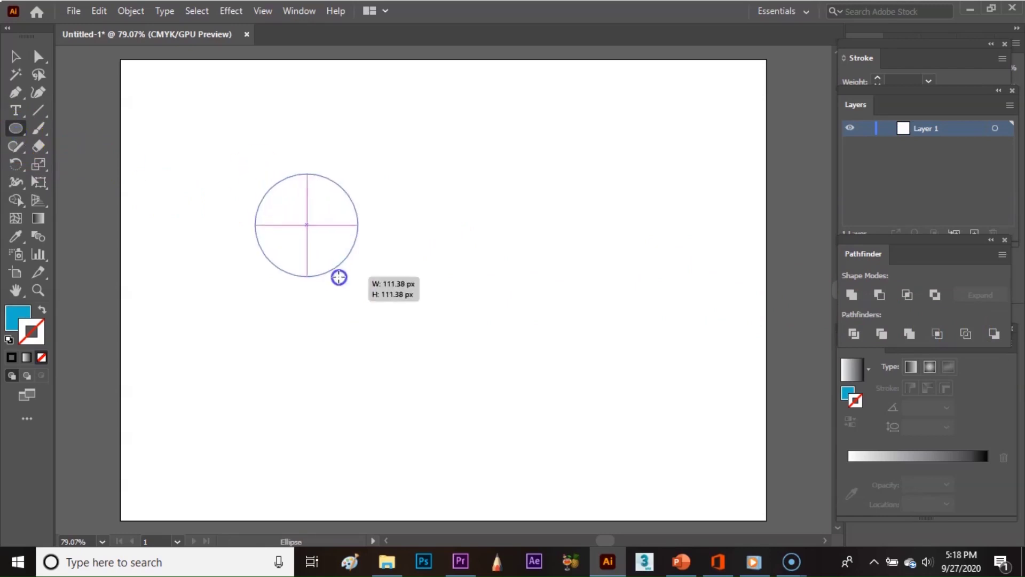
pyautogui.moveTo(428, 174); pyautogui.dragTo(393, 241)
pyautogui.press('v')
# Step: Convert both circles into unfilled path outlines with Pathfinder Outline
pyautogui.moveTo(466, 140); pyautogui.dragTo(224, 303)
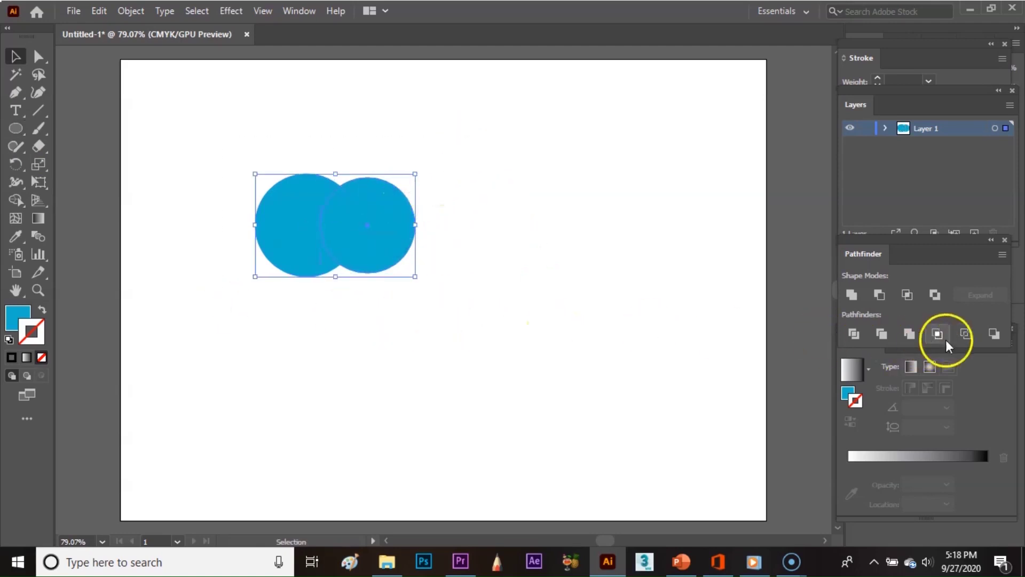
pyautogui.click(965, 334)
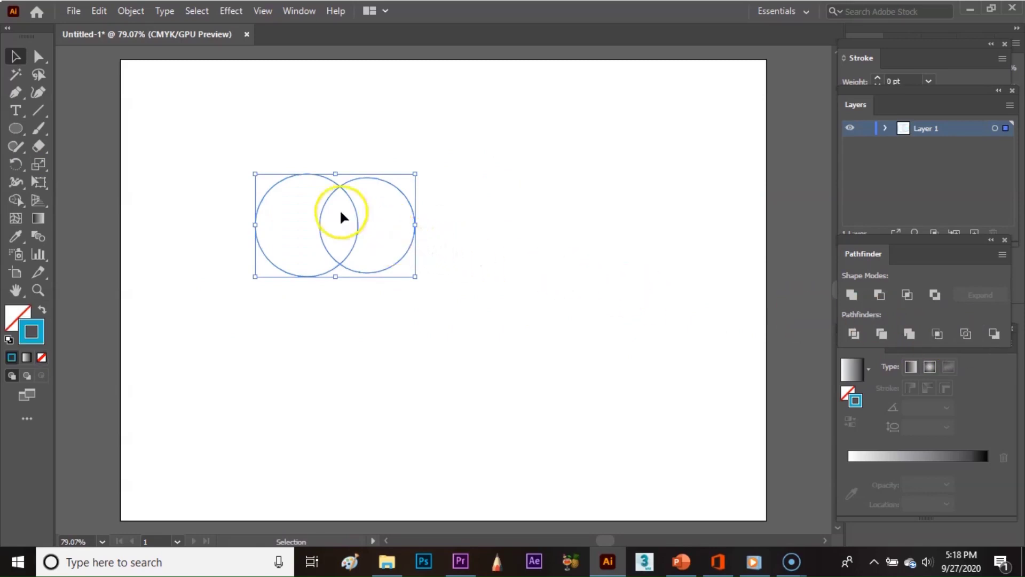
pyautogui.click(368, 308)
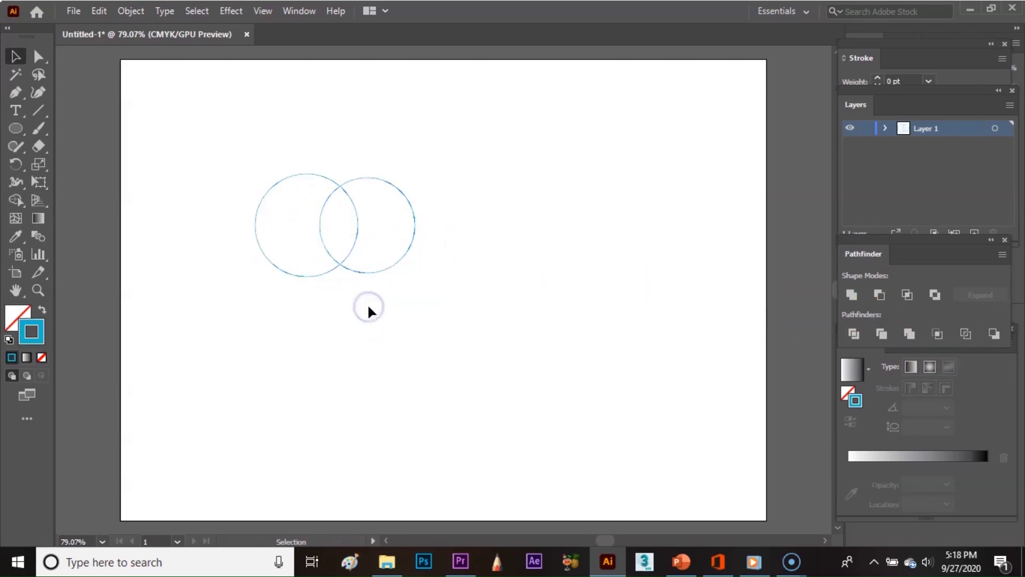
# Step: Ungroup the outline pieces and drag the right D-shaped piece away to the right
pyautogui.moveTo(298, 167); pyautogui.dragTo(376, 237)
pyautogui.rightClick(364, 243)
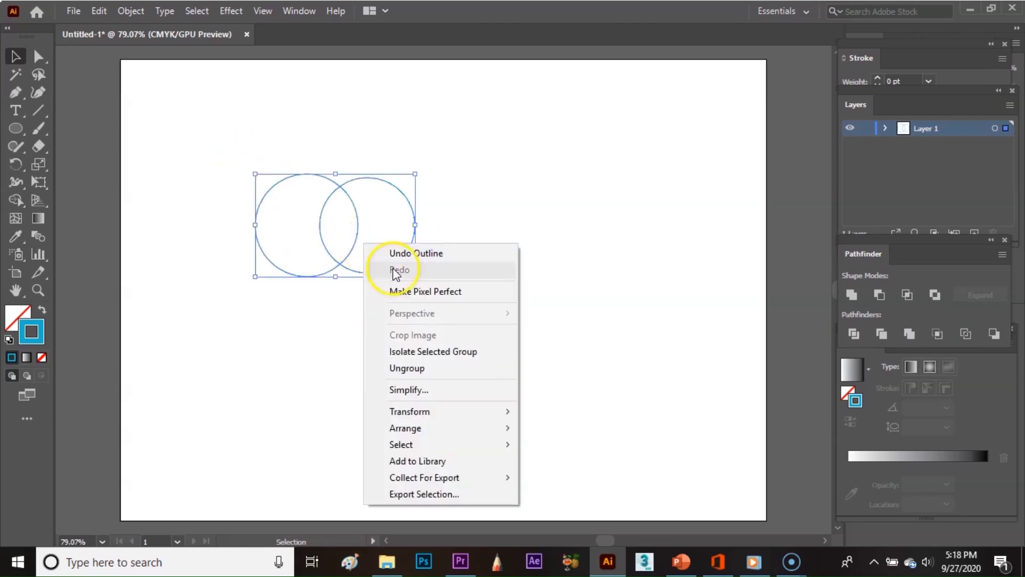
pyautogui.click(460, 368)
pyautogui.click(421, 281)
pyautogui.moveTo(409, 254); pyautogui.dragTo(485, 250)
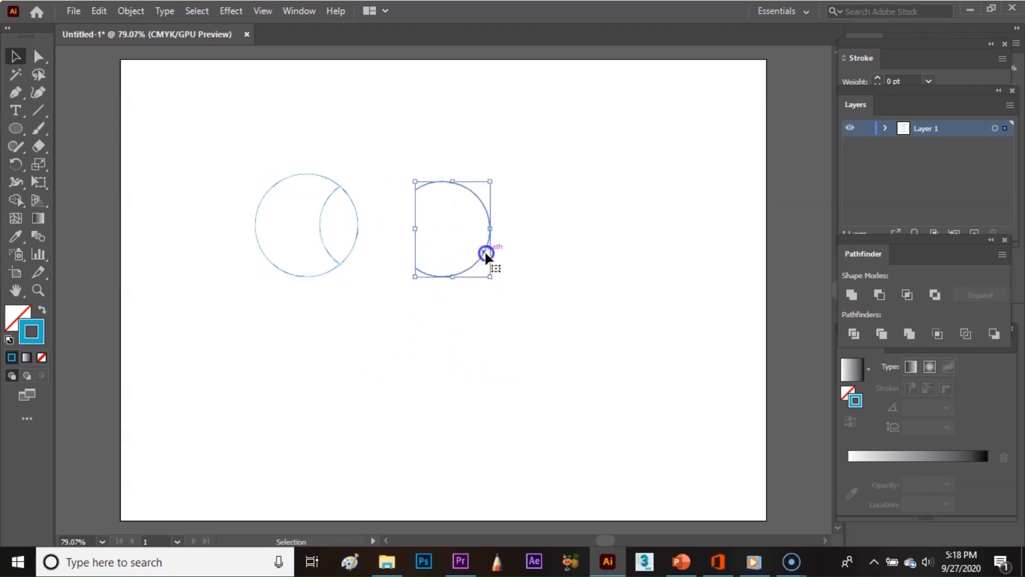